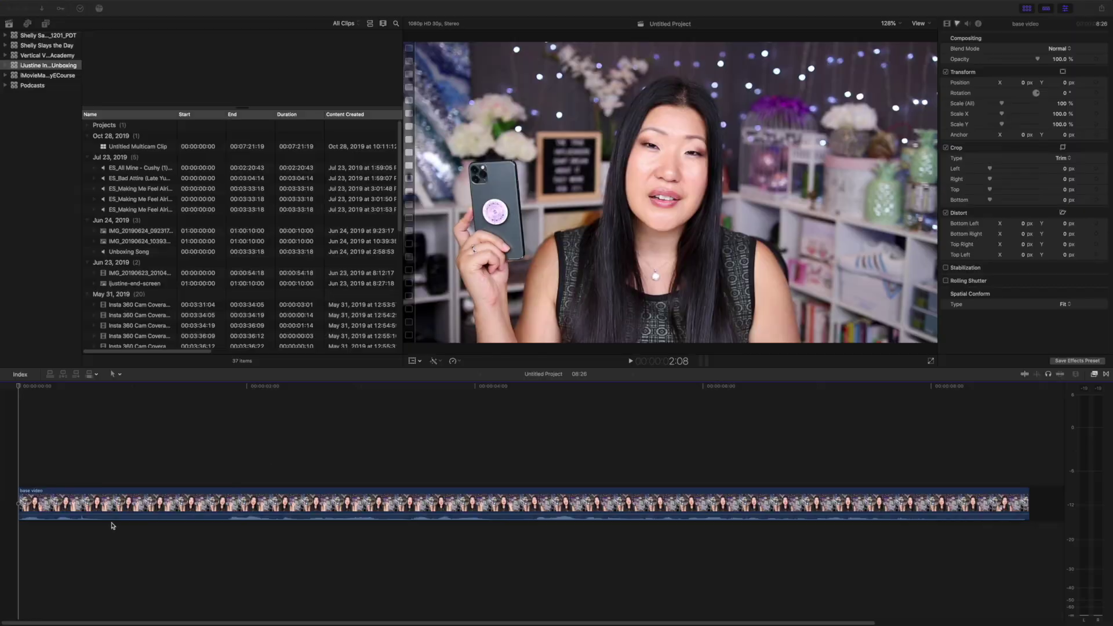
- Blade the base video clip at about frame 25 and apply Censor to the later piece
click(118, 500)
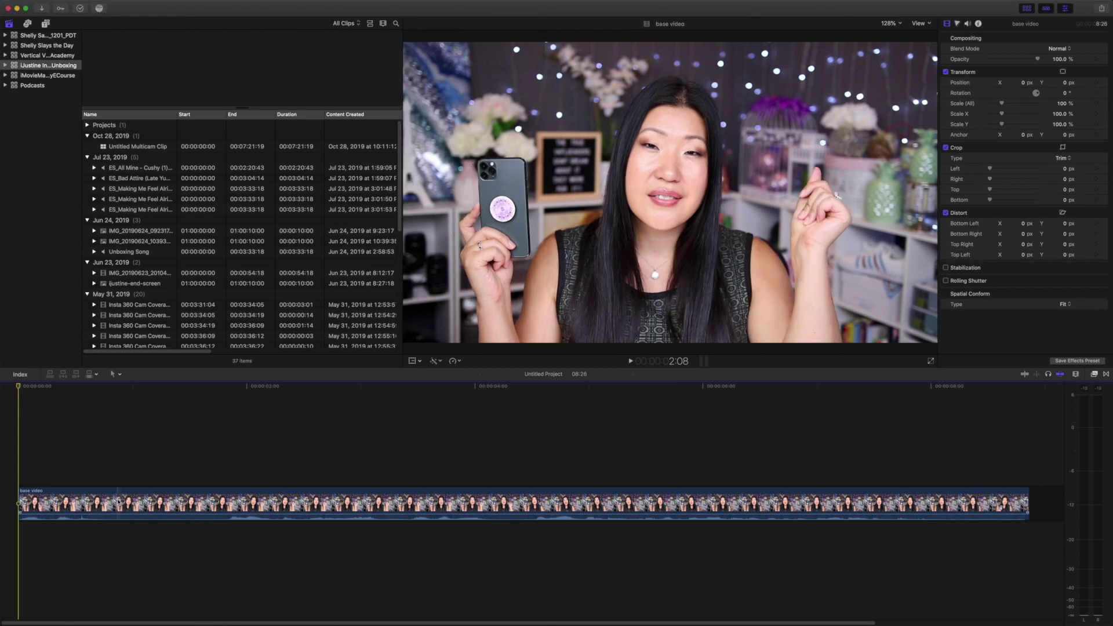
click(124, 514)
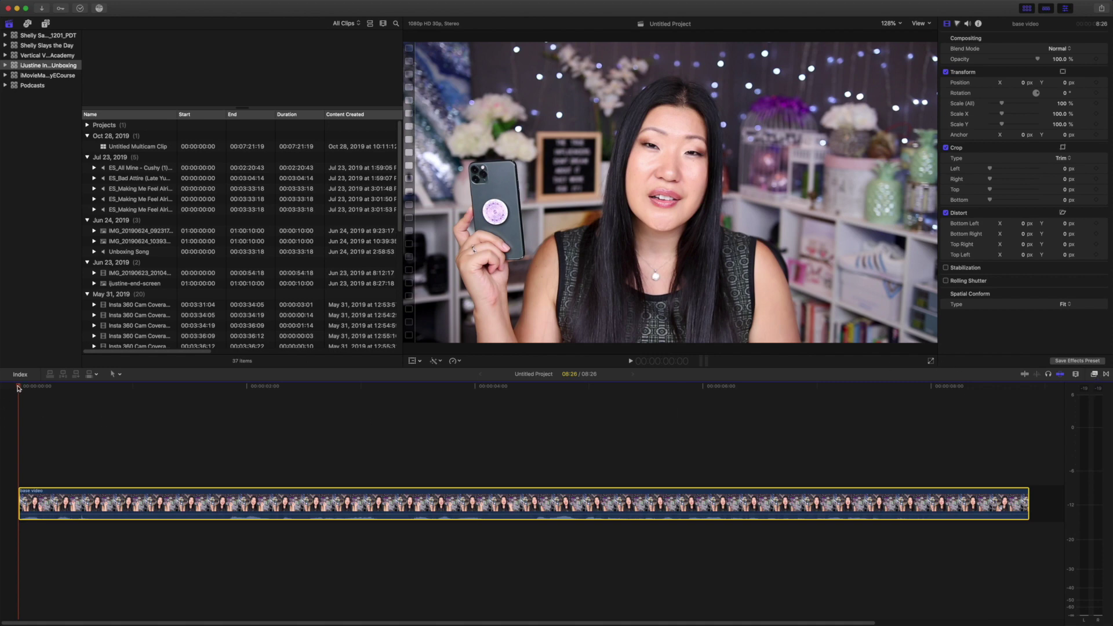
drag(36, 388, 114, 390)
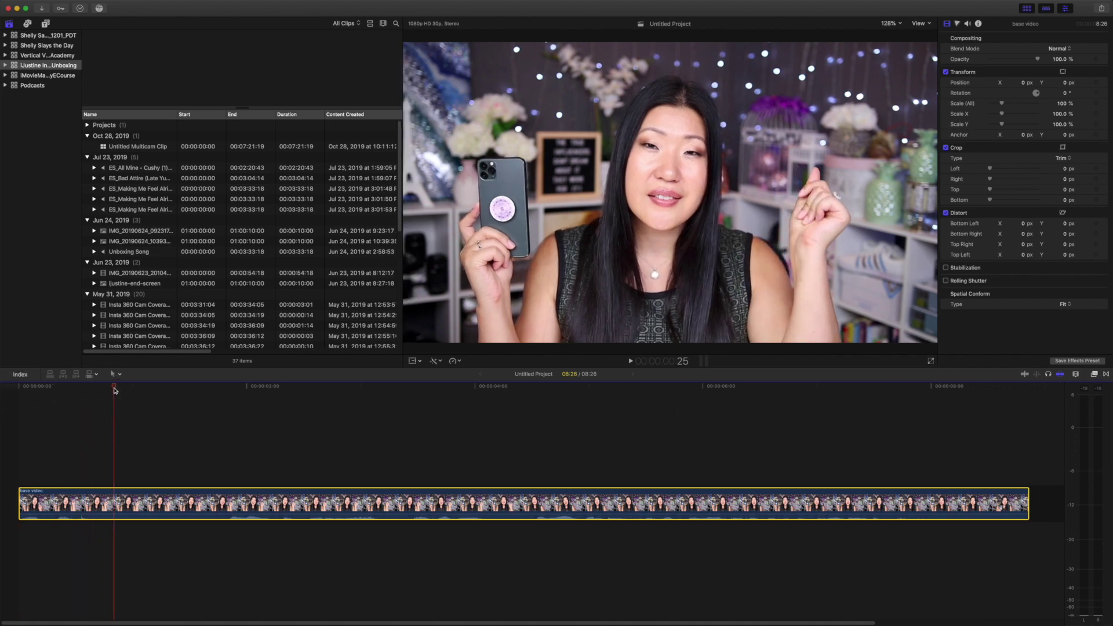
click(1094, 374)
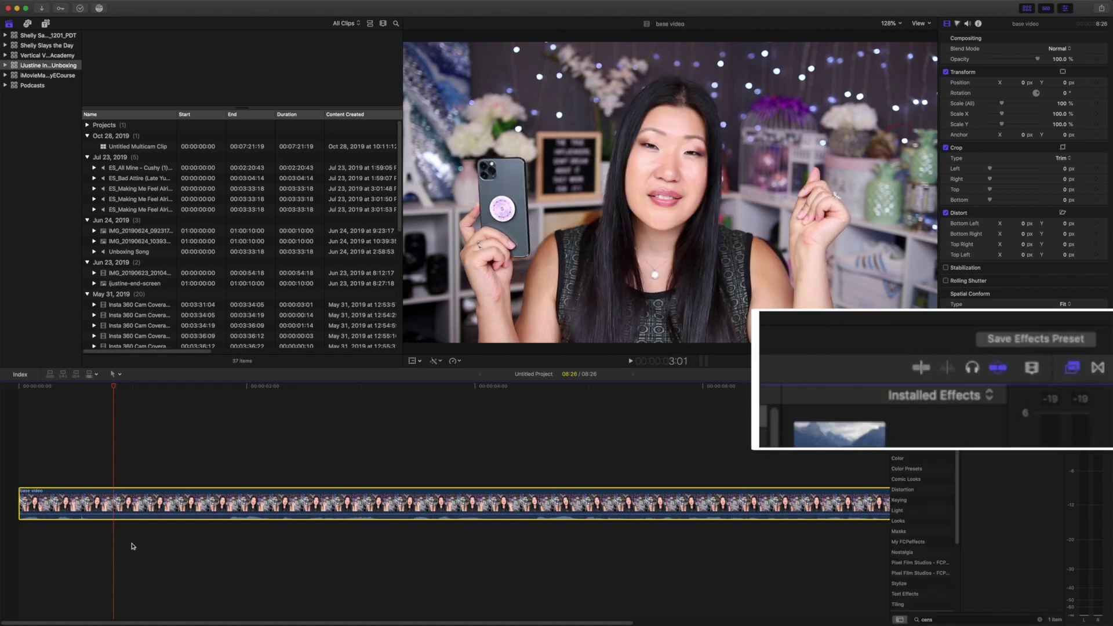
click(113, 502)
key(super+b)
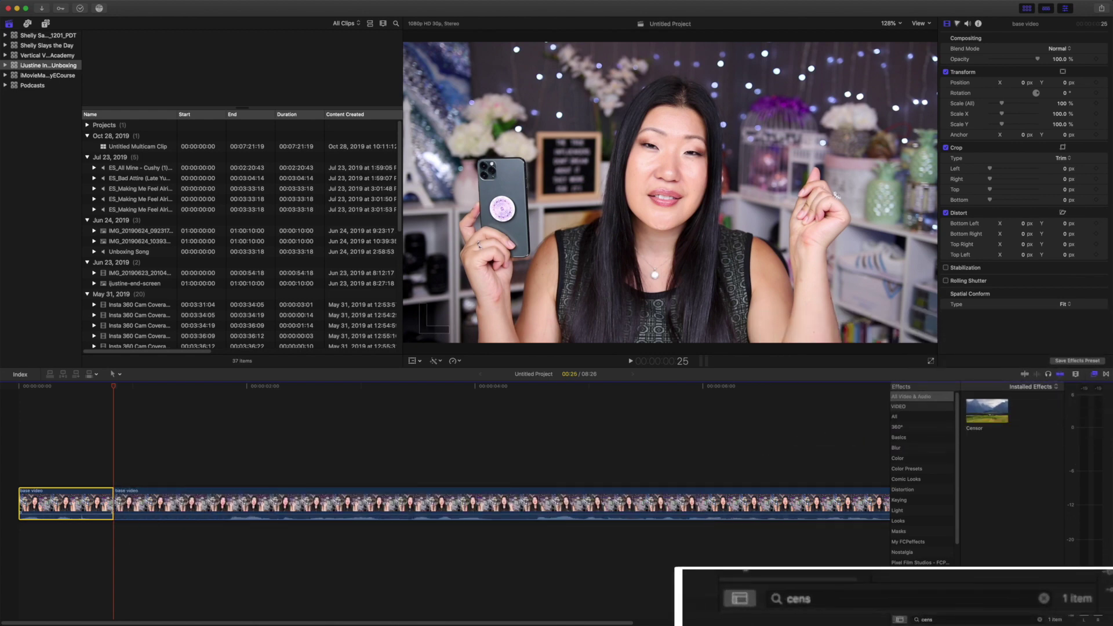
click(164, 503)
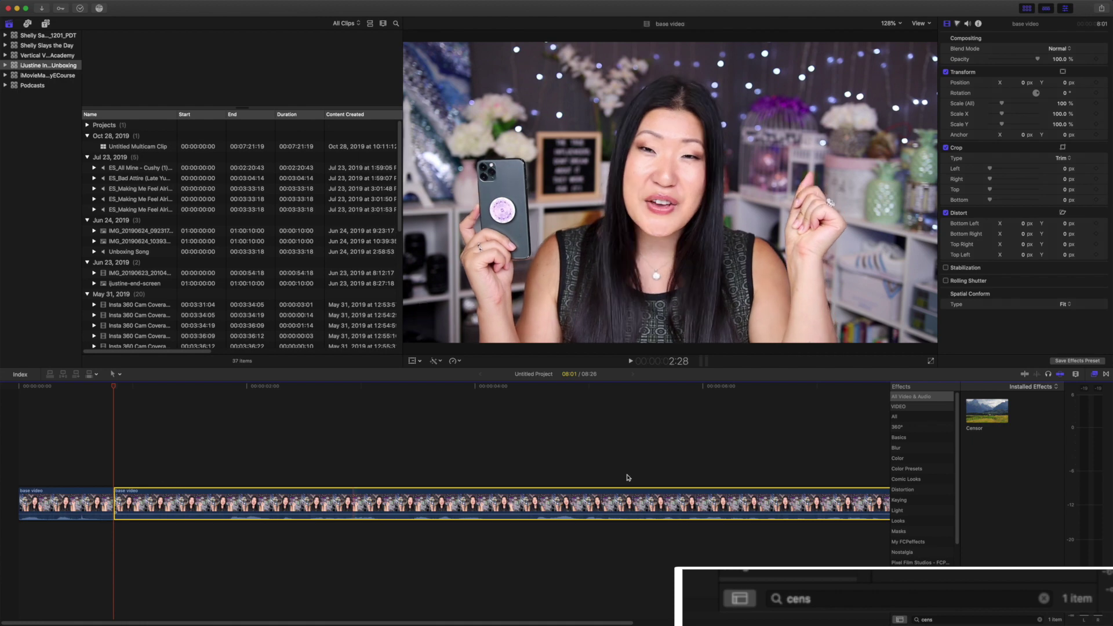
drag(980, 413, 229, 504)
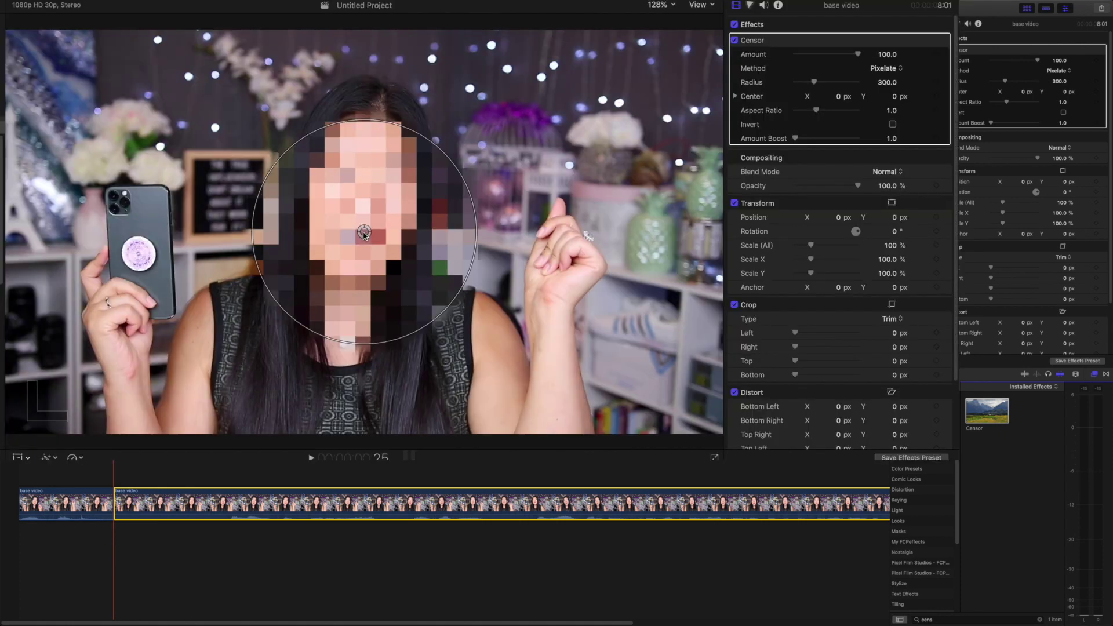
- Move the censor circle from her face onto the phone and try the Blur method
drag(670, 193, 509, 207)
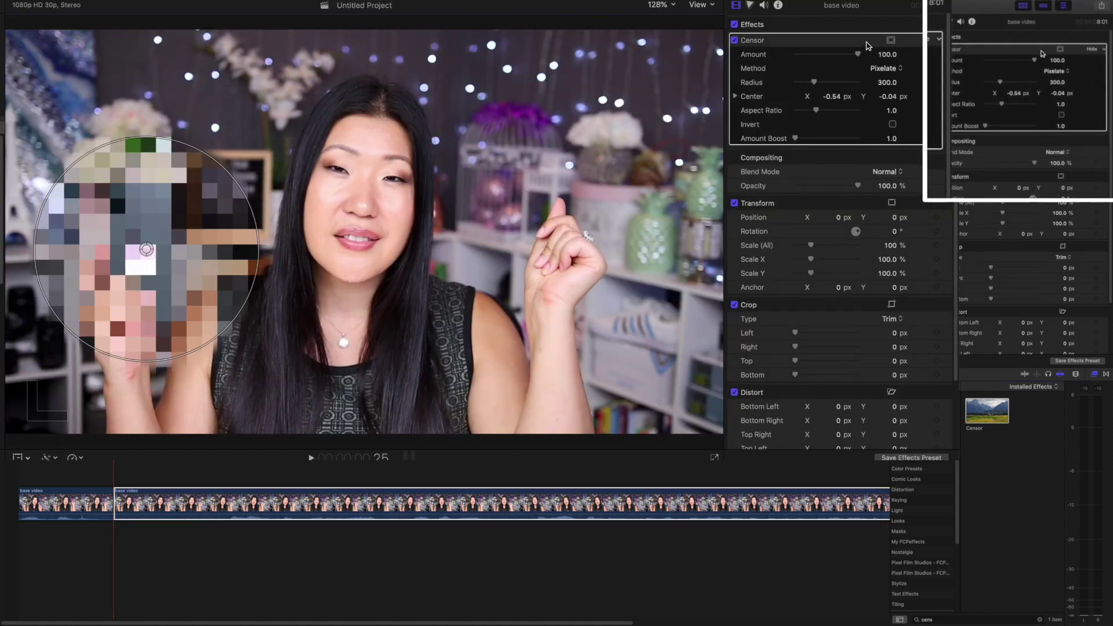
drag(862, 57, 845, 56)
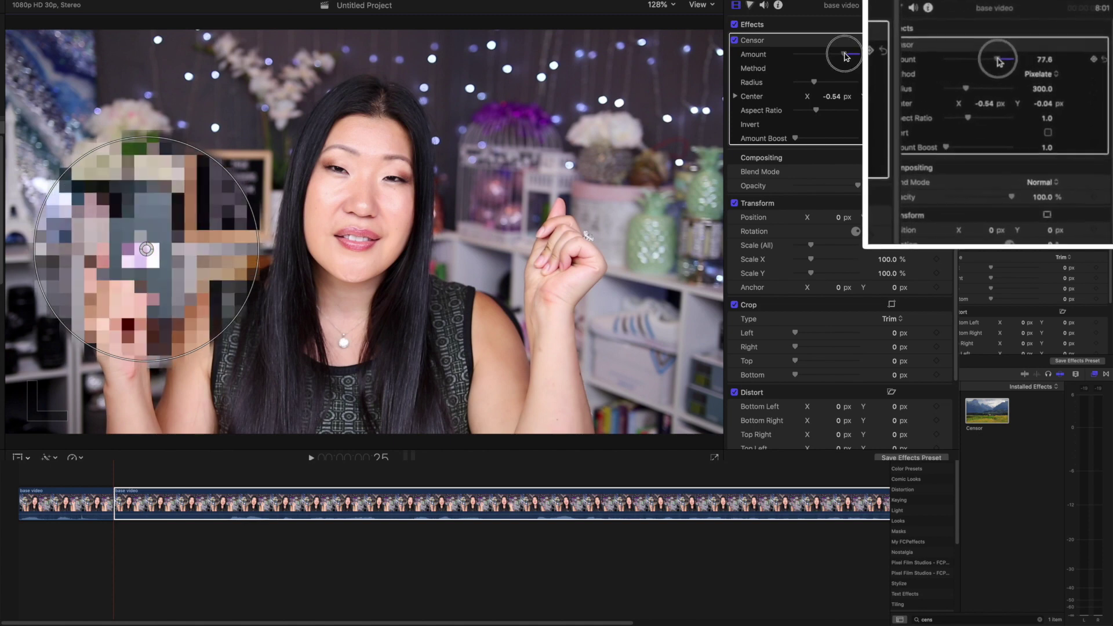
click(883, 68)
click(885, 78)
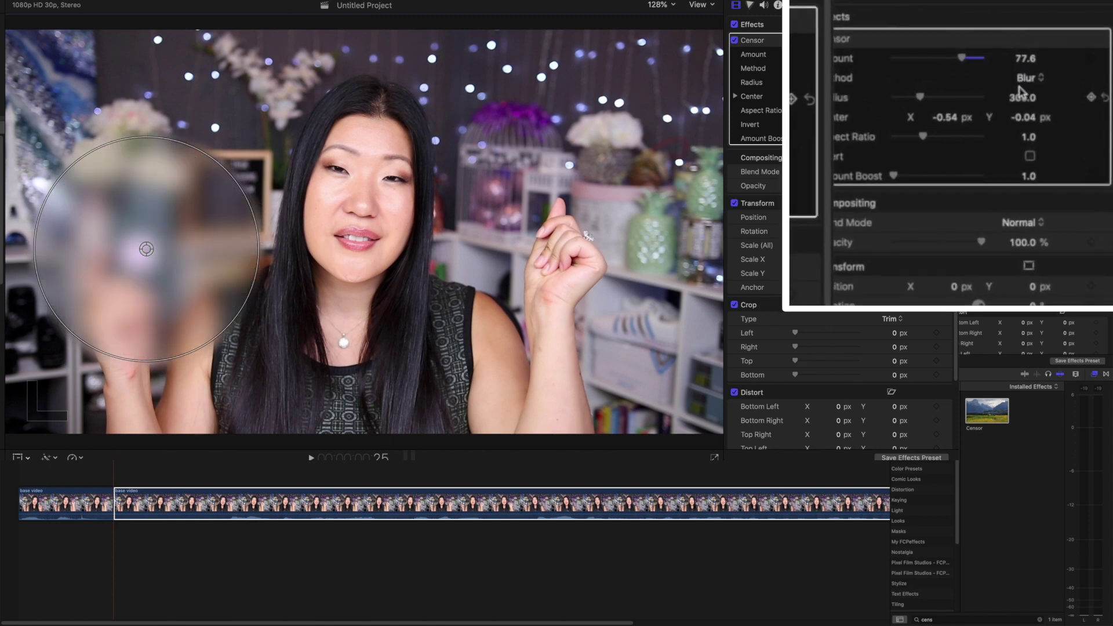
mouse_move(852, 56)
mouse_down()
mouse_move(835, 56)
mouse_move(870, 56)
mouse_up()
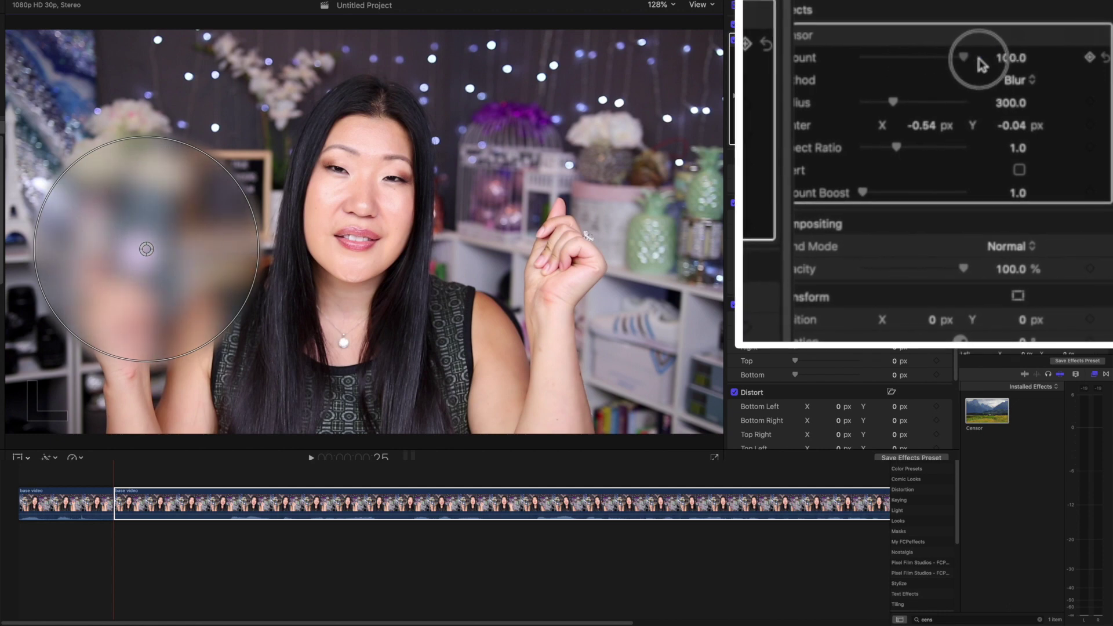
- Try other censor methods, testing Rectangle at amount 100
click(992, 77)
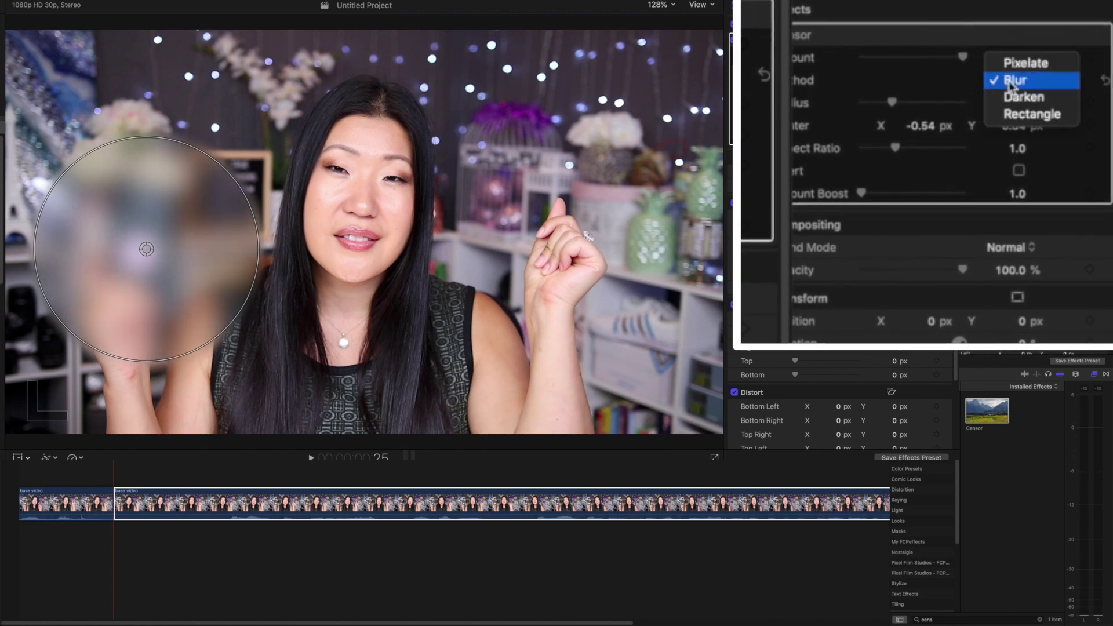
click(1002, 62)
click(1010, 79)
click(1012, 131)
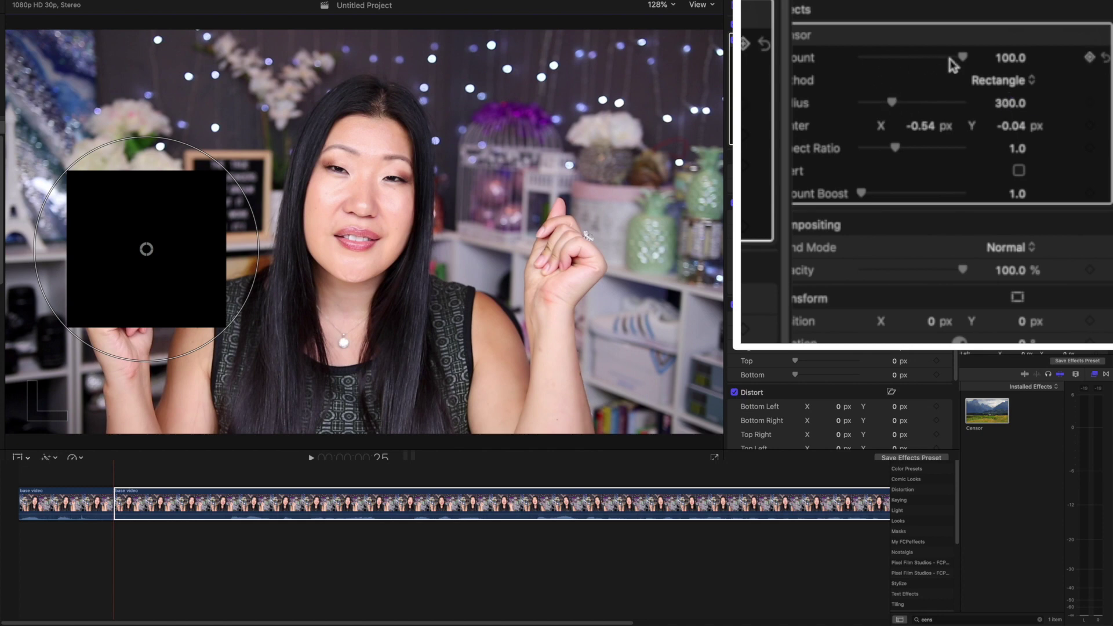
drag(951, 60, 1018, 63)
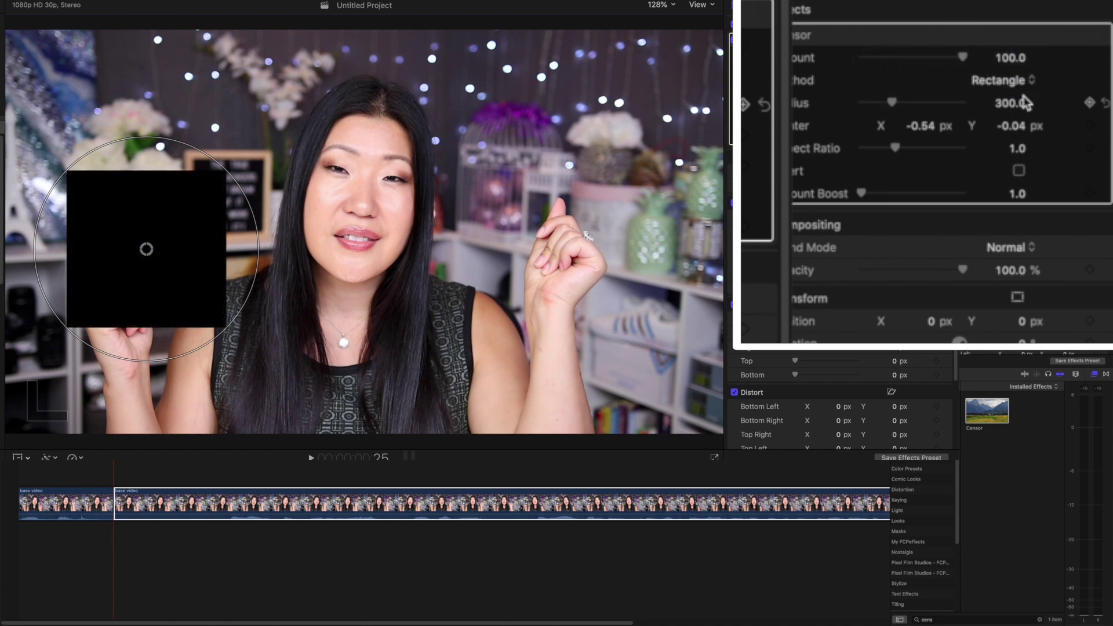
- Try Darken, then return to Pixelate with Amount 69.04
click(1012, 80)
click(1002, 64)
drag(962, 57, 996, 64)
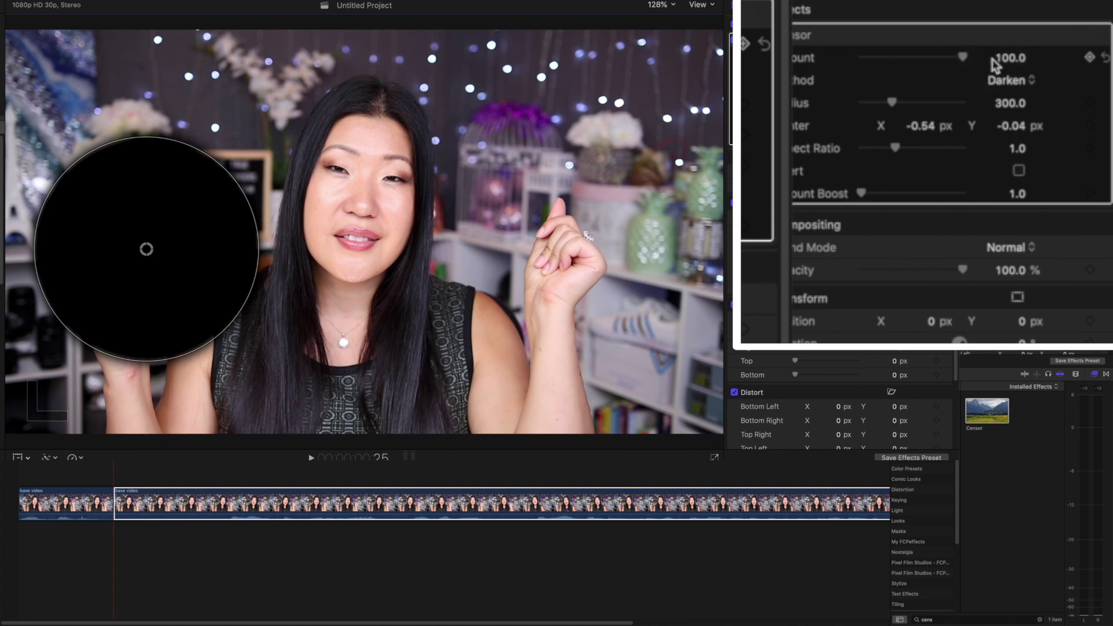
click(1012, 80)
click(1009, 42)
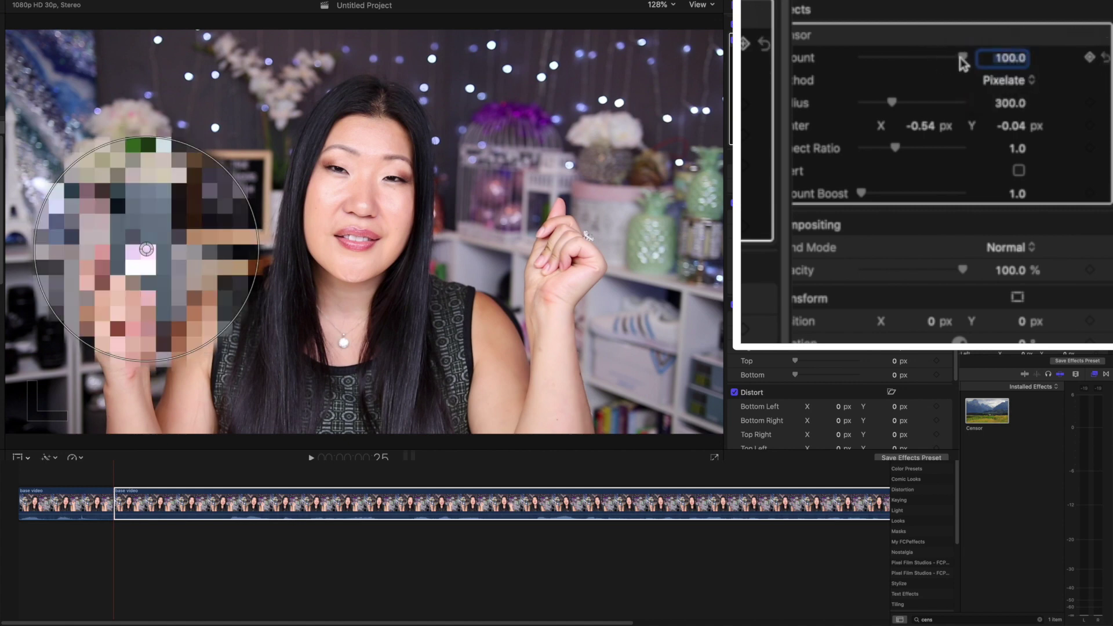
drag(961, 61, 932, 60)
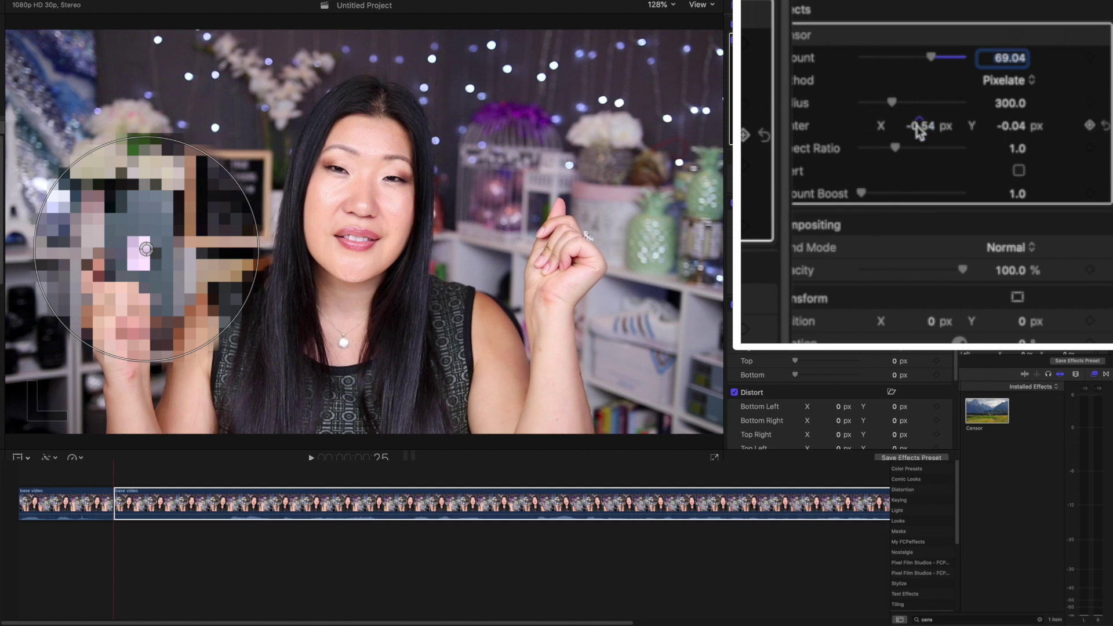
- Widen the censor's aspect ratio, centre it on the phone and set a Center keyframe
drag(901, 152, 981, 154)
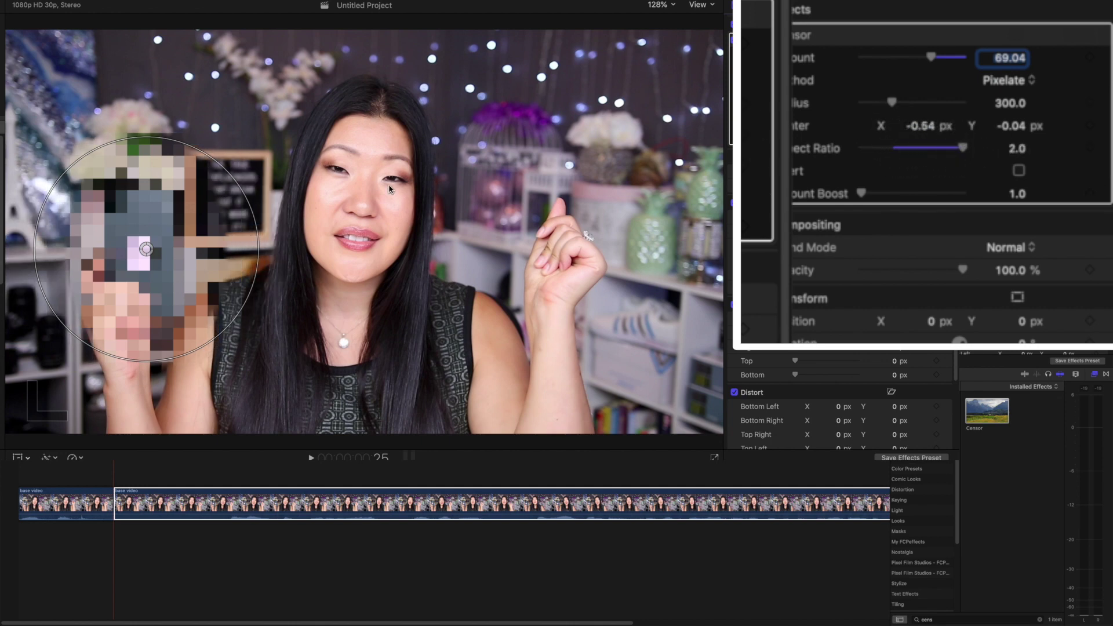
drag(147, 252, 141, 253)
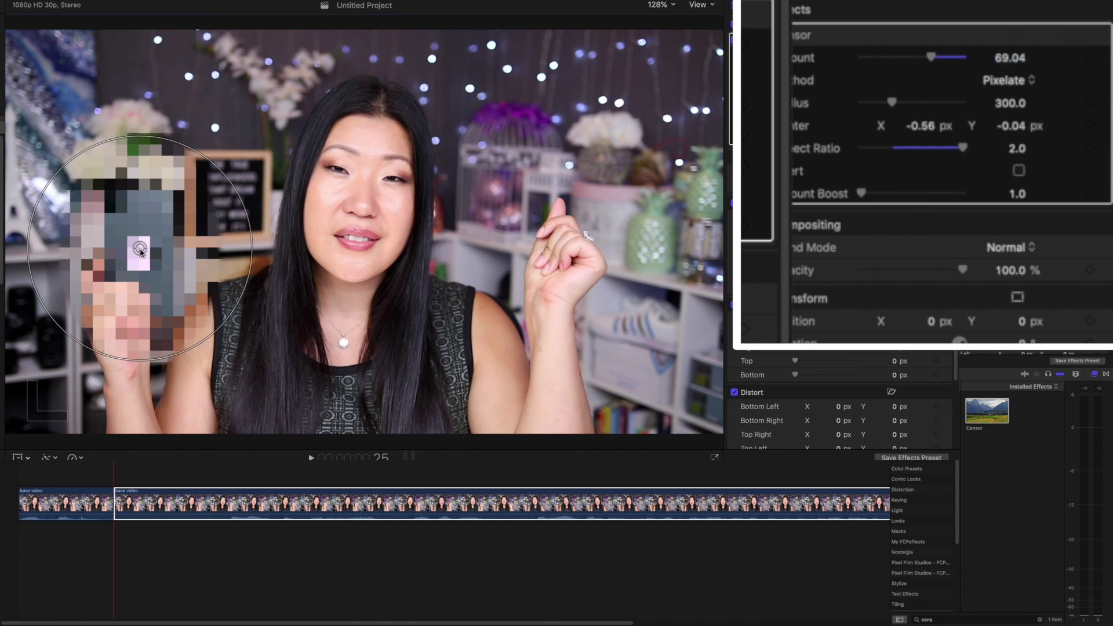
click(1089, 126)
key(space)
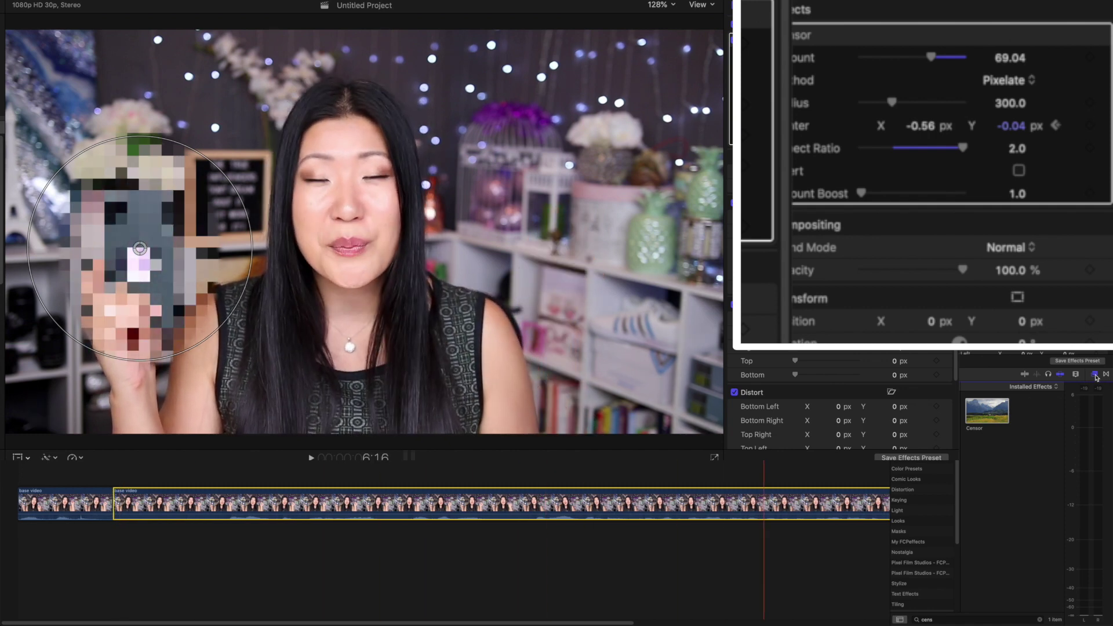
- Add Center keyframes moving the pixelation down with the phone to X 0.19, Y -0.77
click(1095, 376)
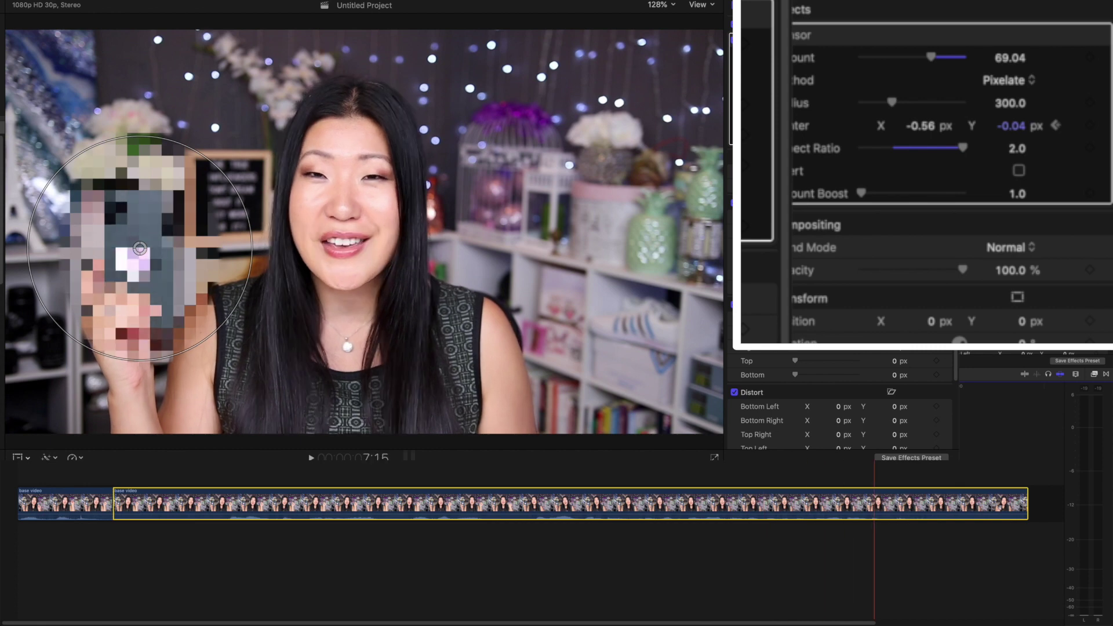
click(967, 398)
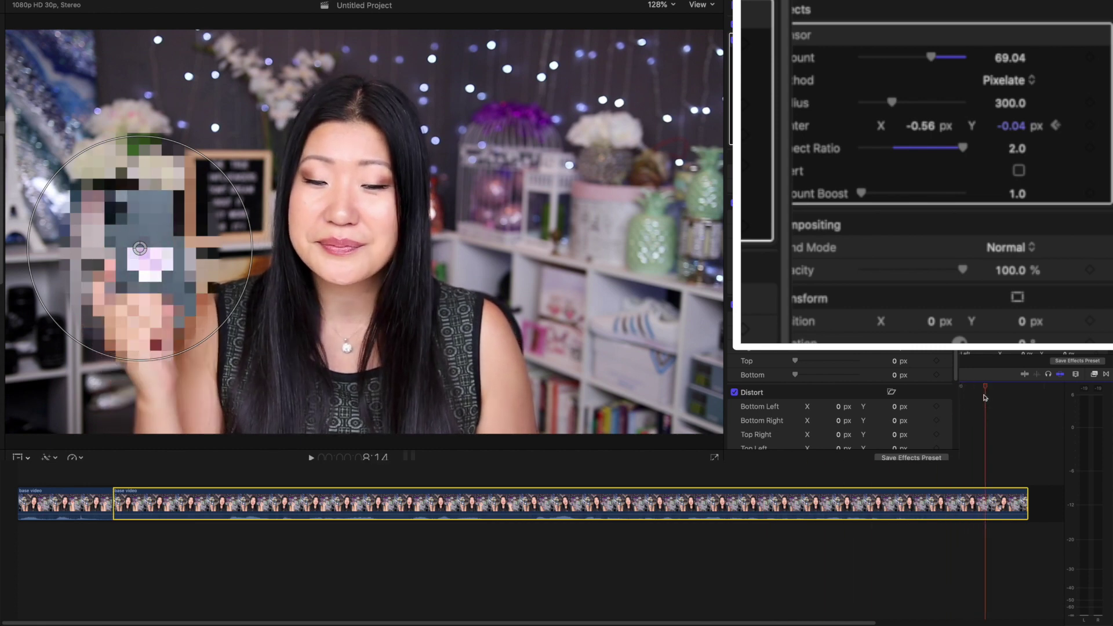
drag(521, 623, 741, 621)
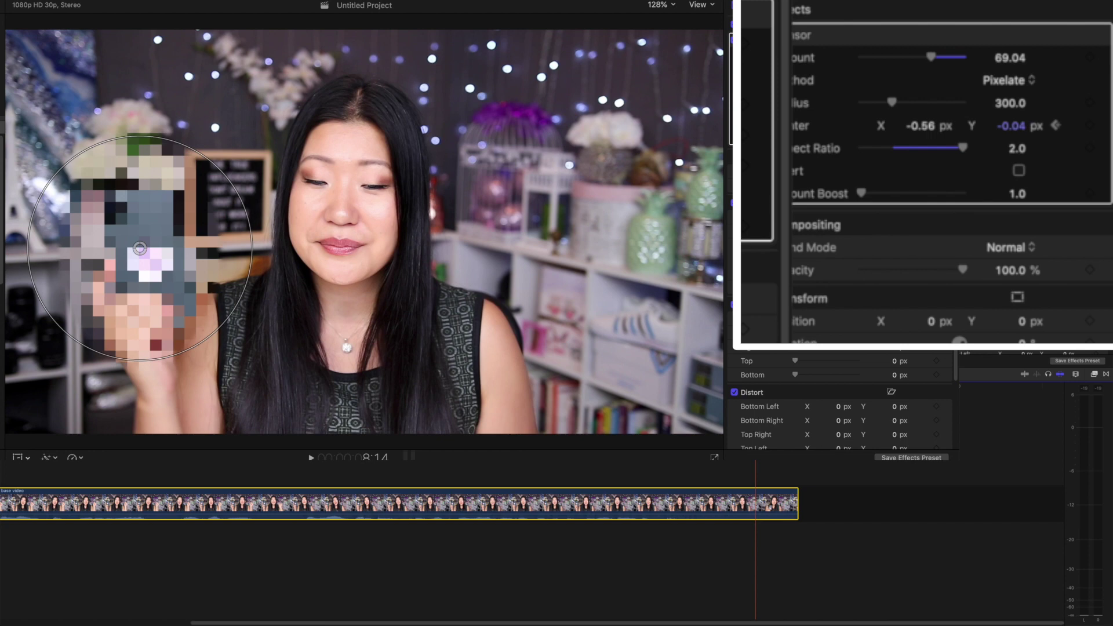
drag(143, 254, 150, 259)
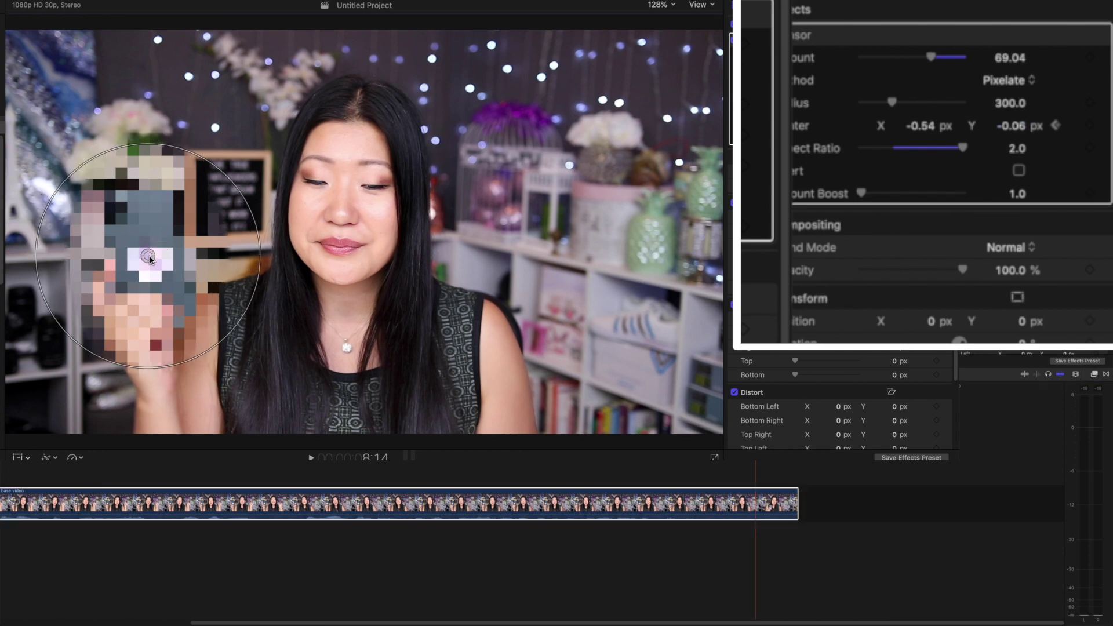
drag(150, 260, 440, 542)
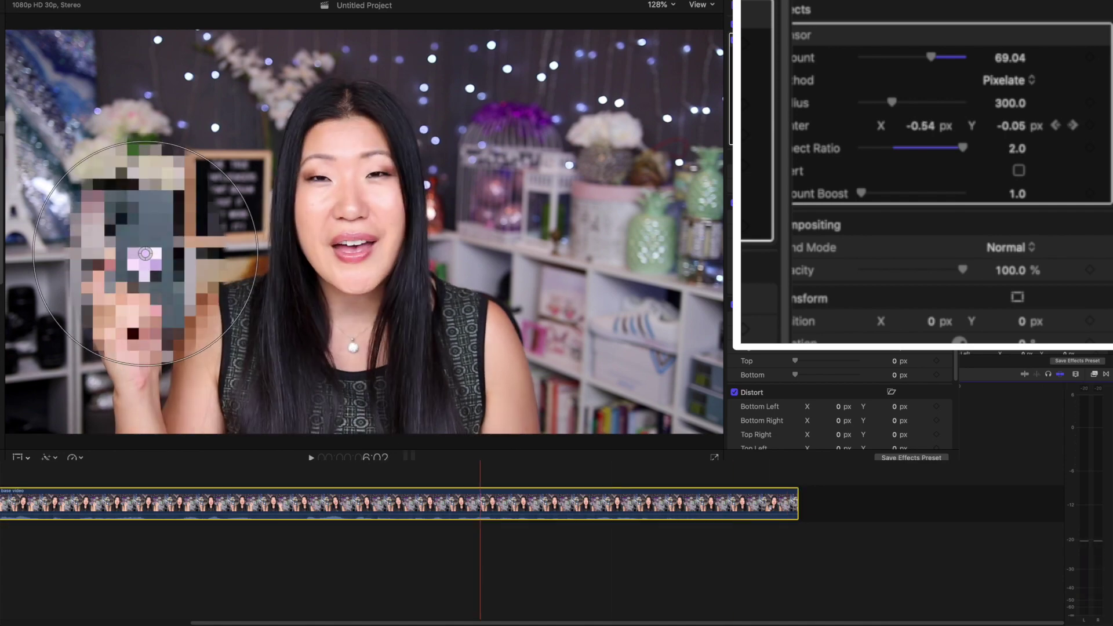
- Play the censored clip, then park the playhead back at 00:00:00:00
key(space)
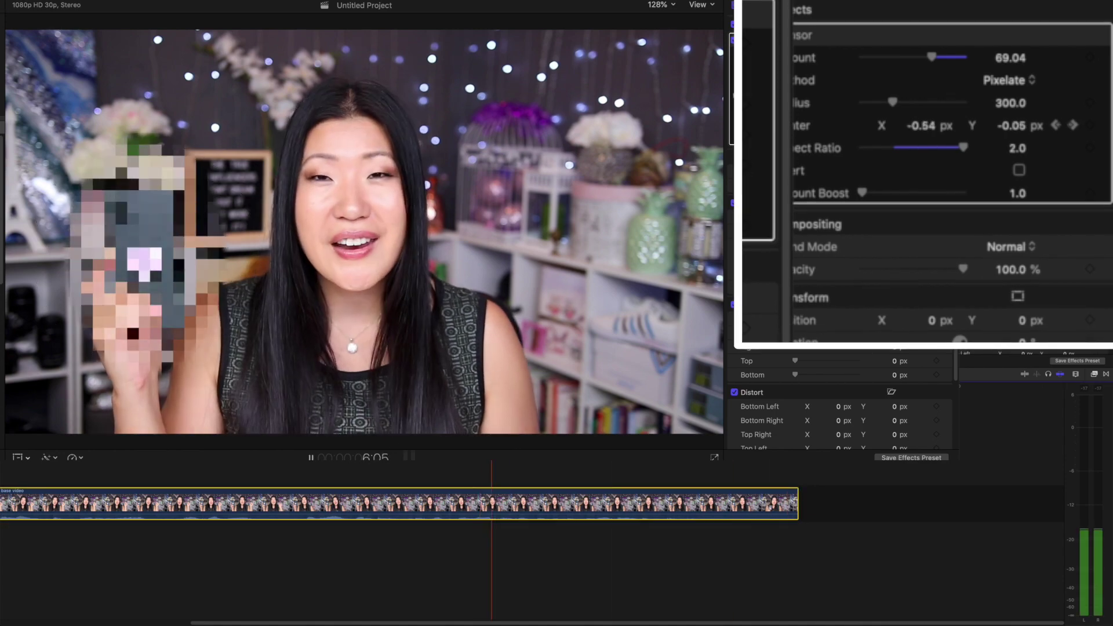
key(space)
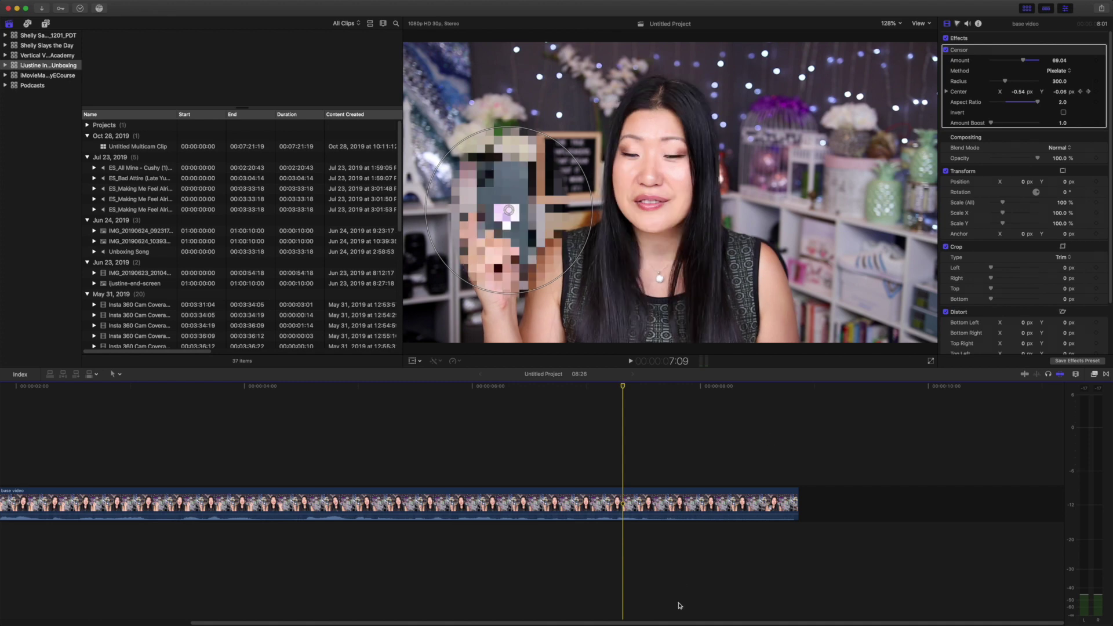
drag(765, 622, 576, 621)
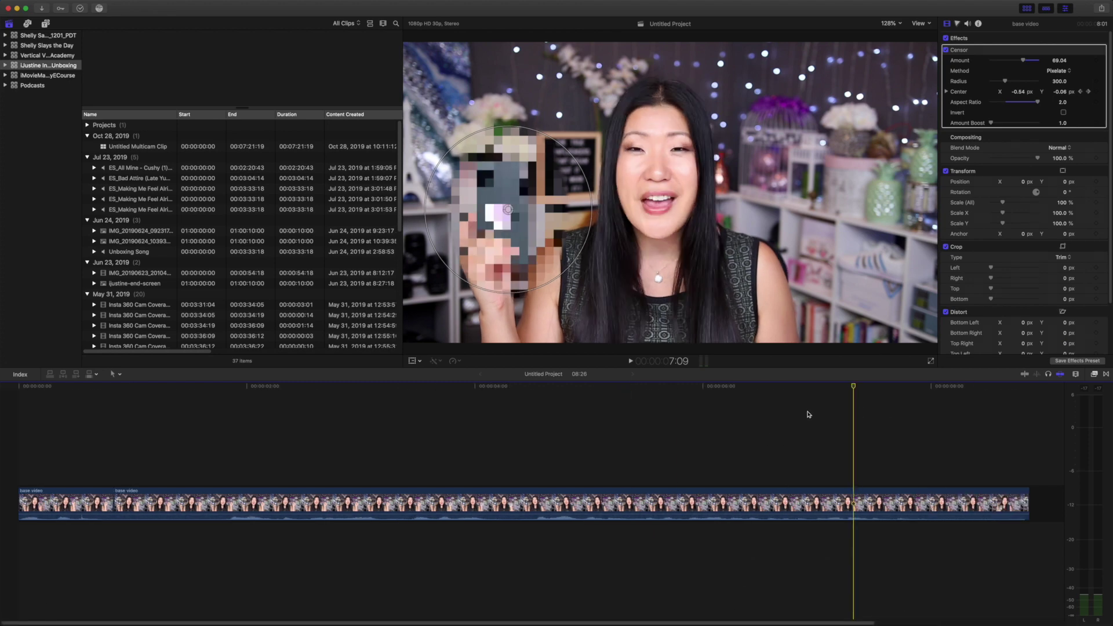
drag(853, 387, 12, 400)
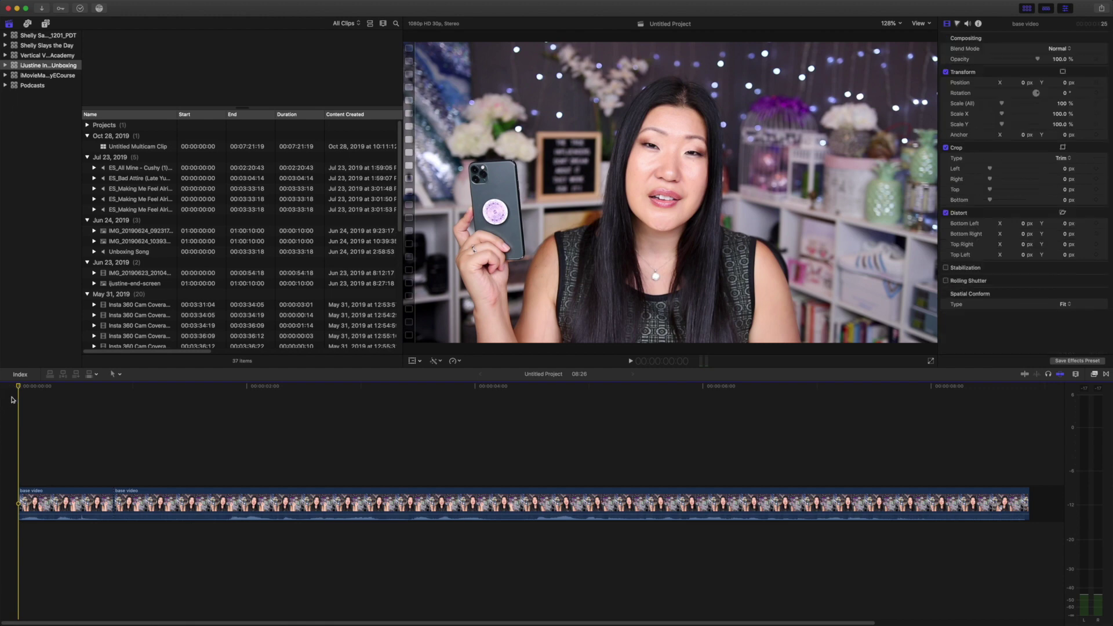
- Review the pixelated phone, then disable the Censor effect in the Video inspector
click(268, 497)
drag(17, 387, 161, 400)
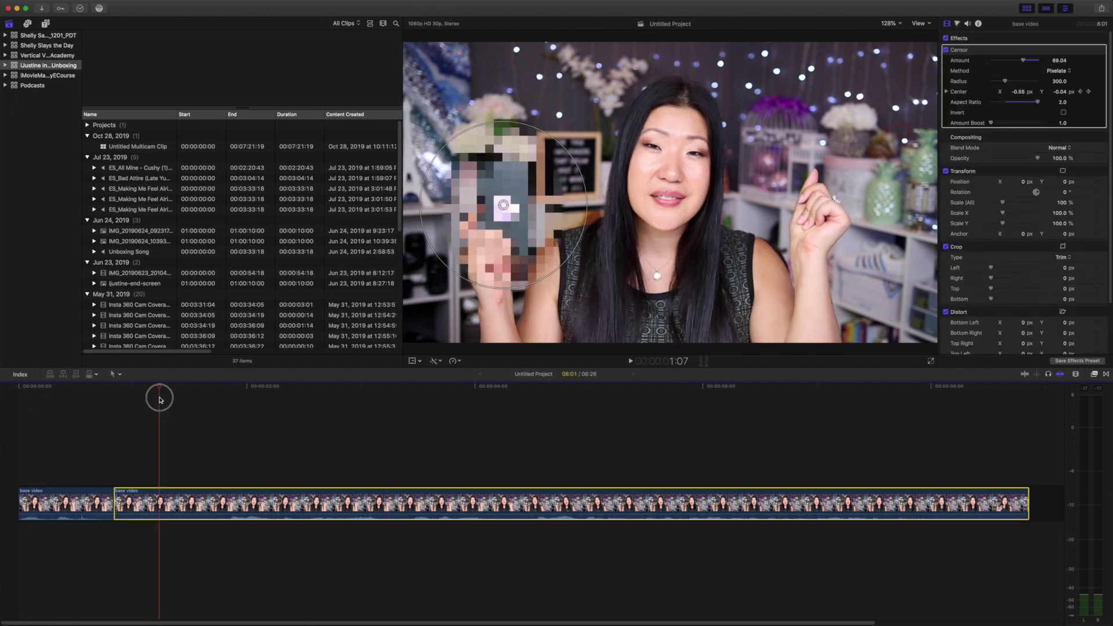
click(68, 394)
key(space)
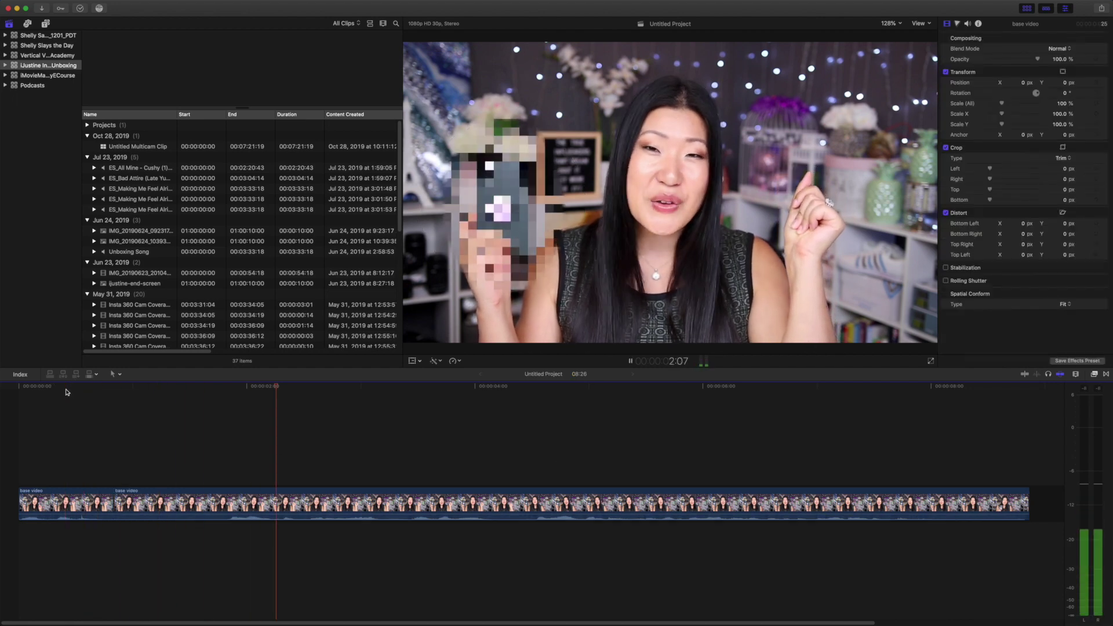
key(space)
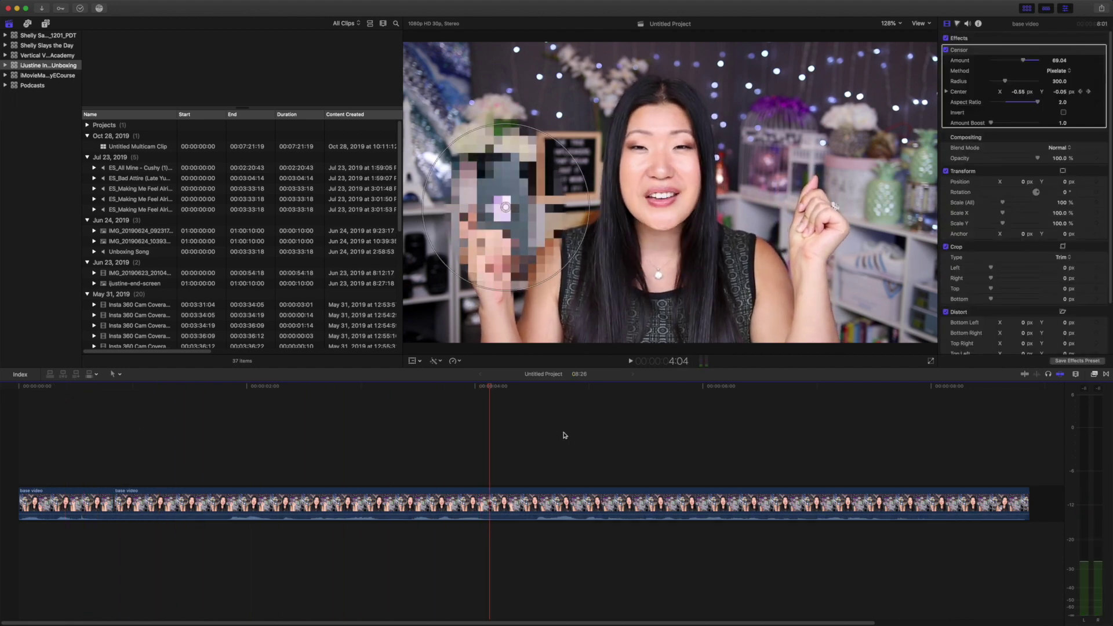
drag(492, 388, 603, 390)
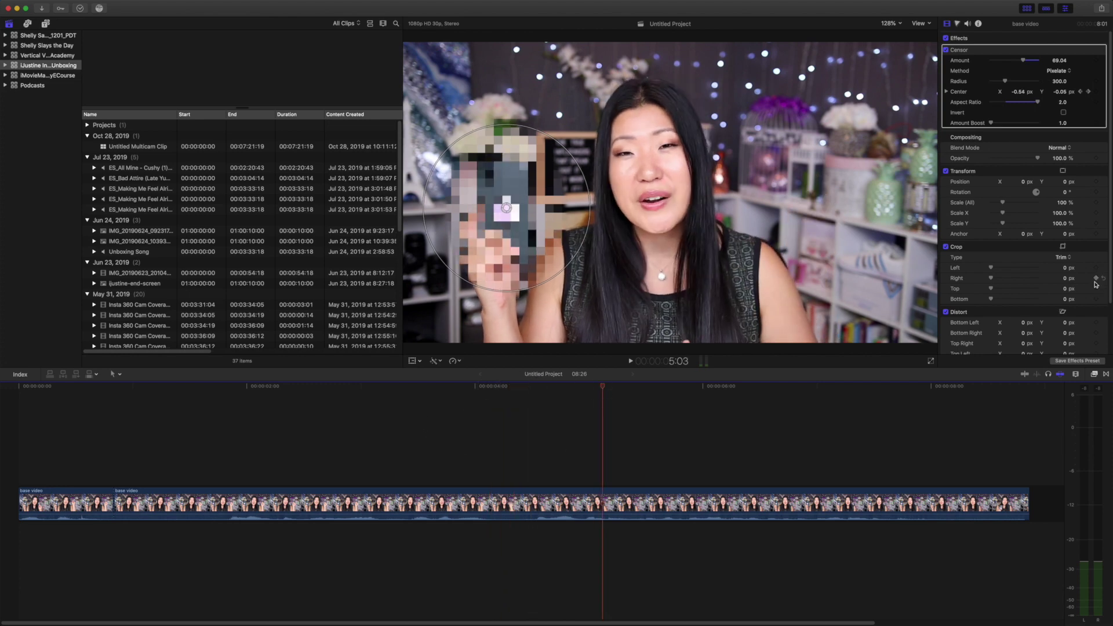
click(947, 50)
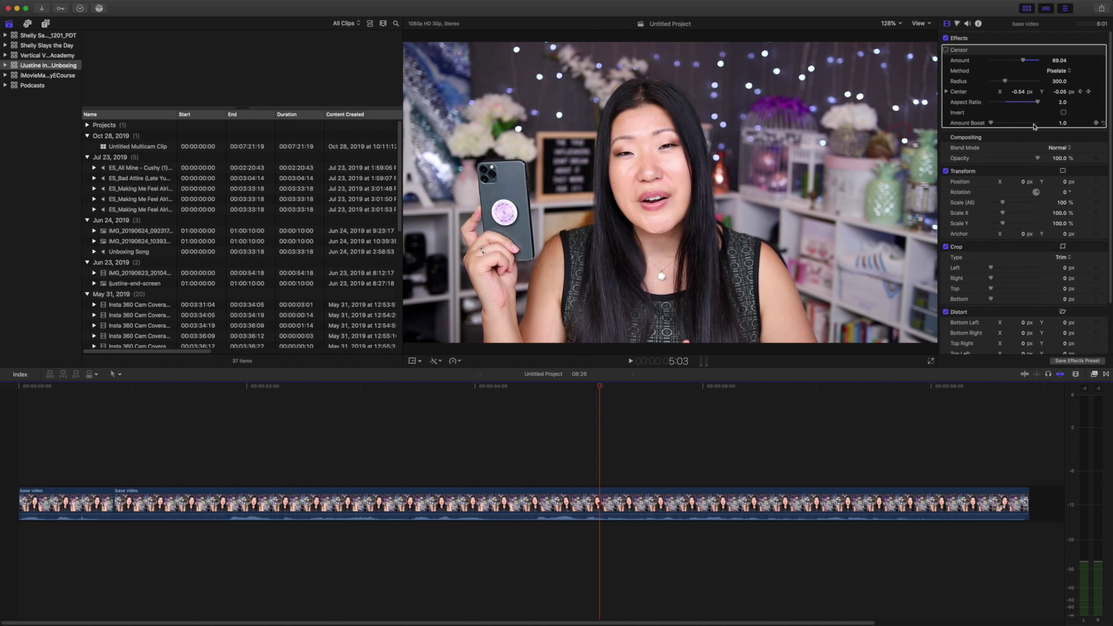
- Paste a copy of the base video clip at its end
click(516, 497)
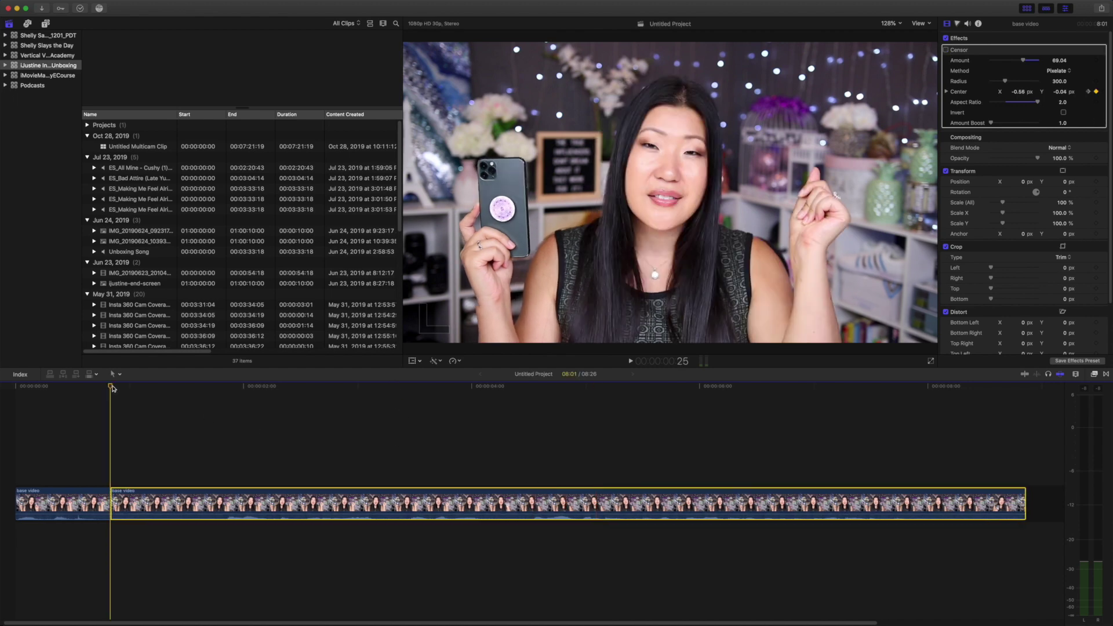
key(End)
key(super+v)
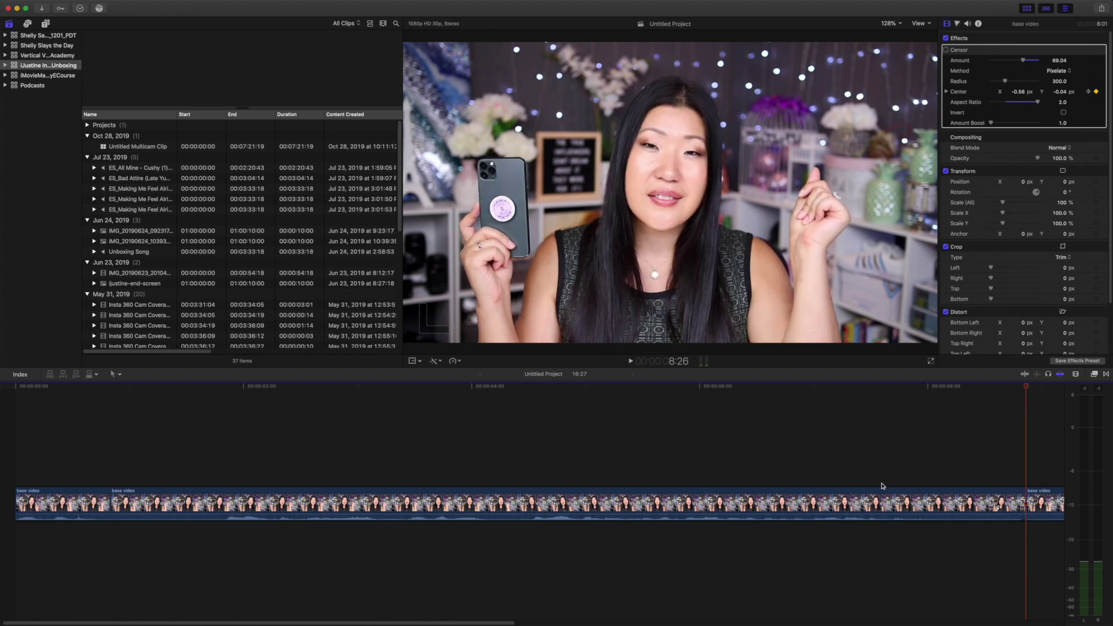
- Select the middle base video clip and search the effects for Gaussian
drag(463, 621, 468, 622)
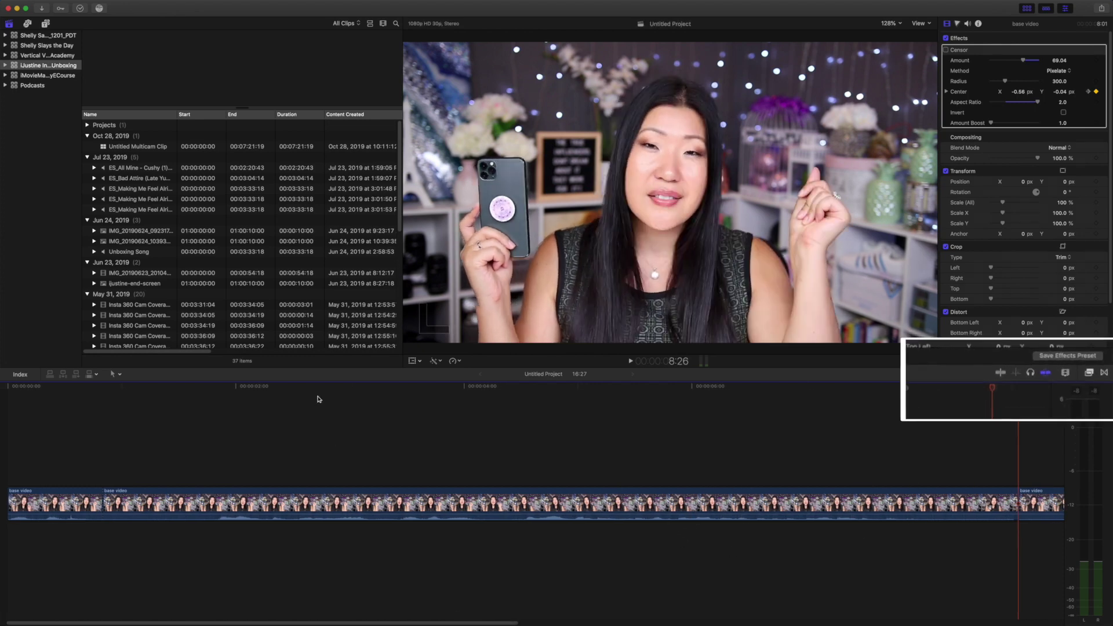
click(318, 493)
scroll(317, 493, left, 1)
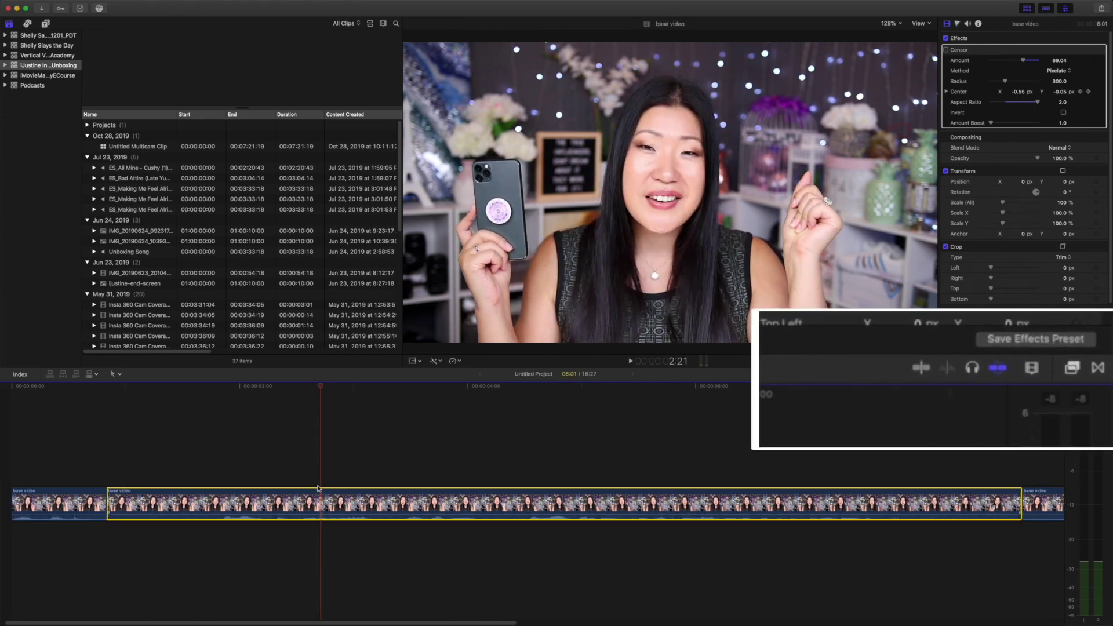
click(1078, 374)
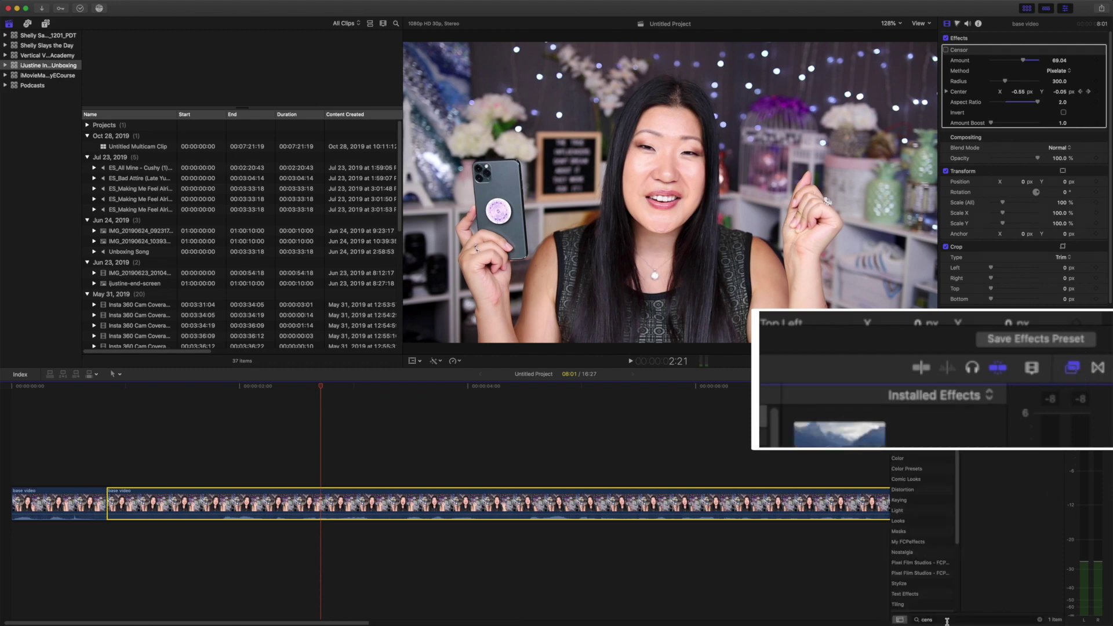
click(946, 621)
text(blur)
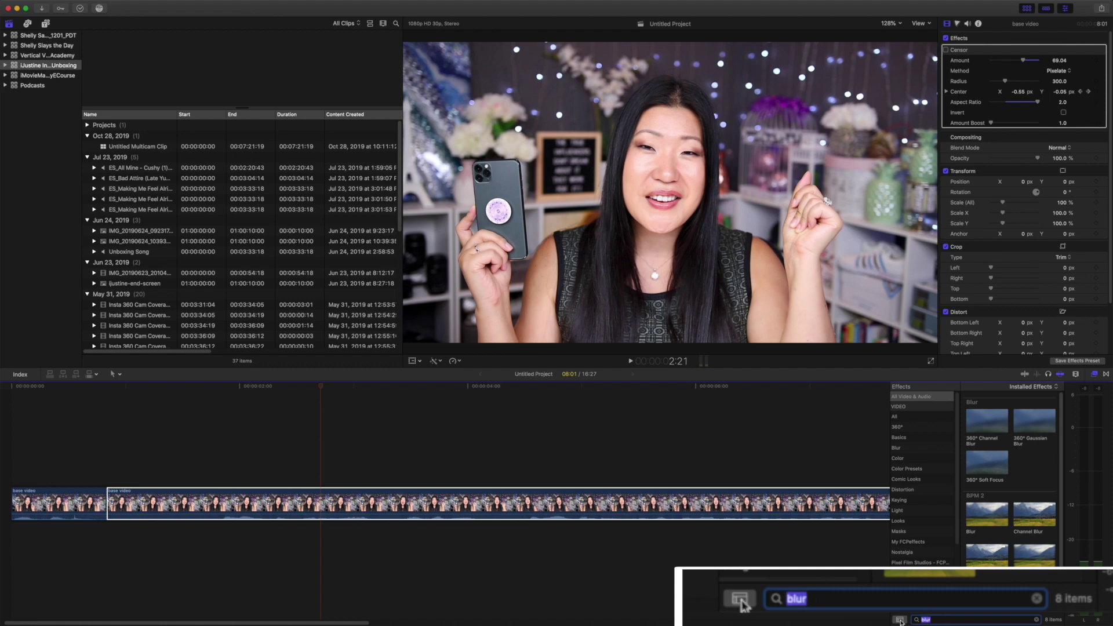
text(gau)
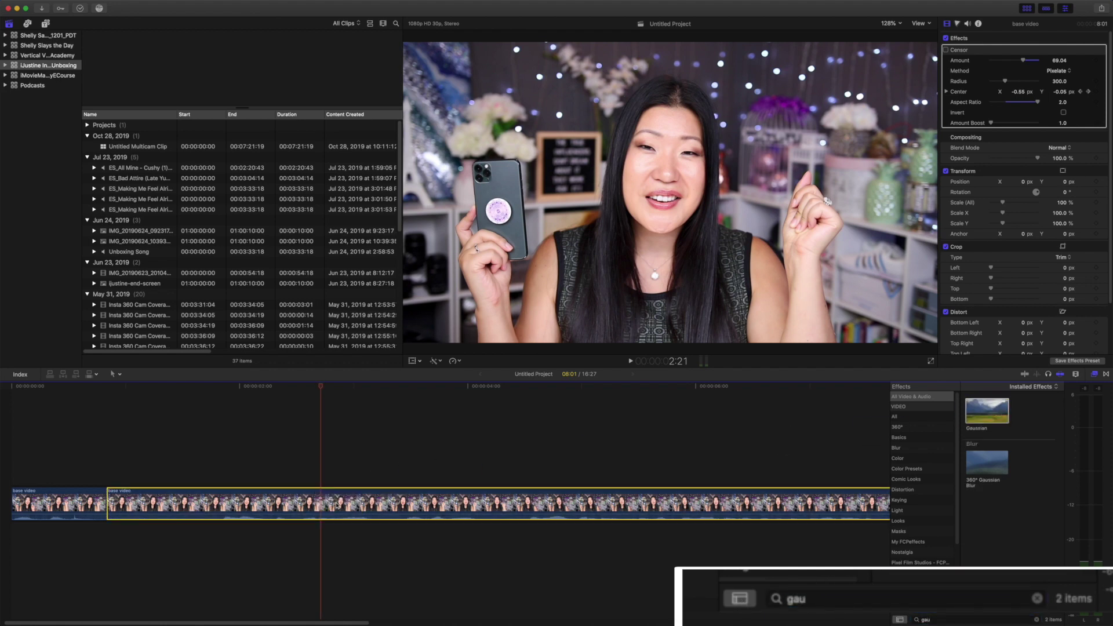
- Apply Gaussian blur to the clip with Amount 75.82
drag(338, 505, 342, 503)
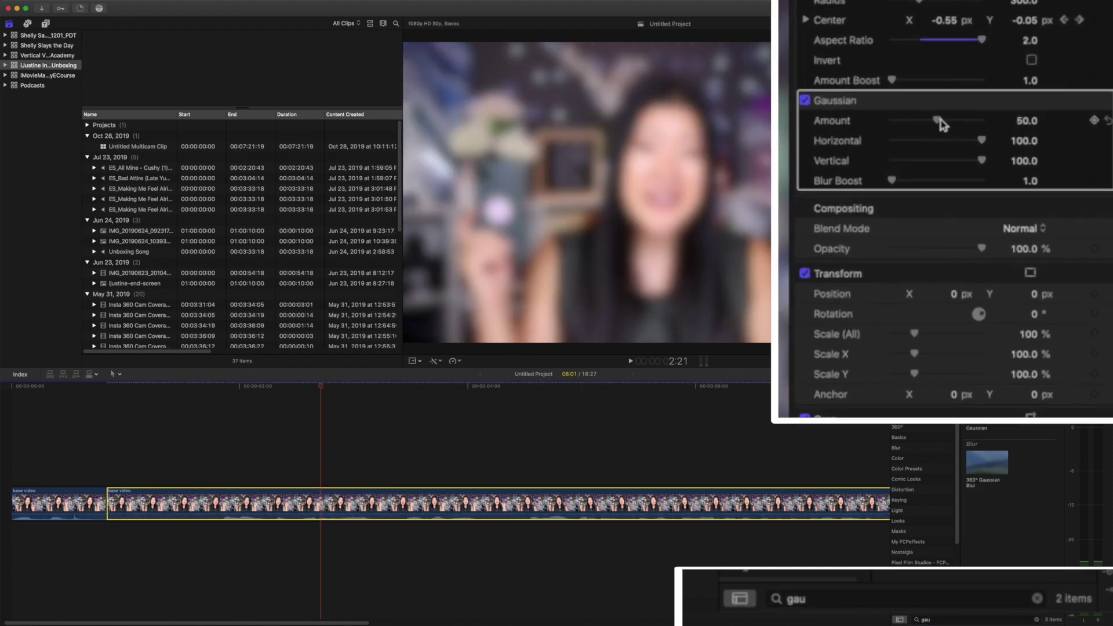
drag(1014, 144, 1029, 145)
drag(946, 120, 942, 119)
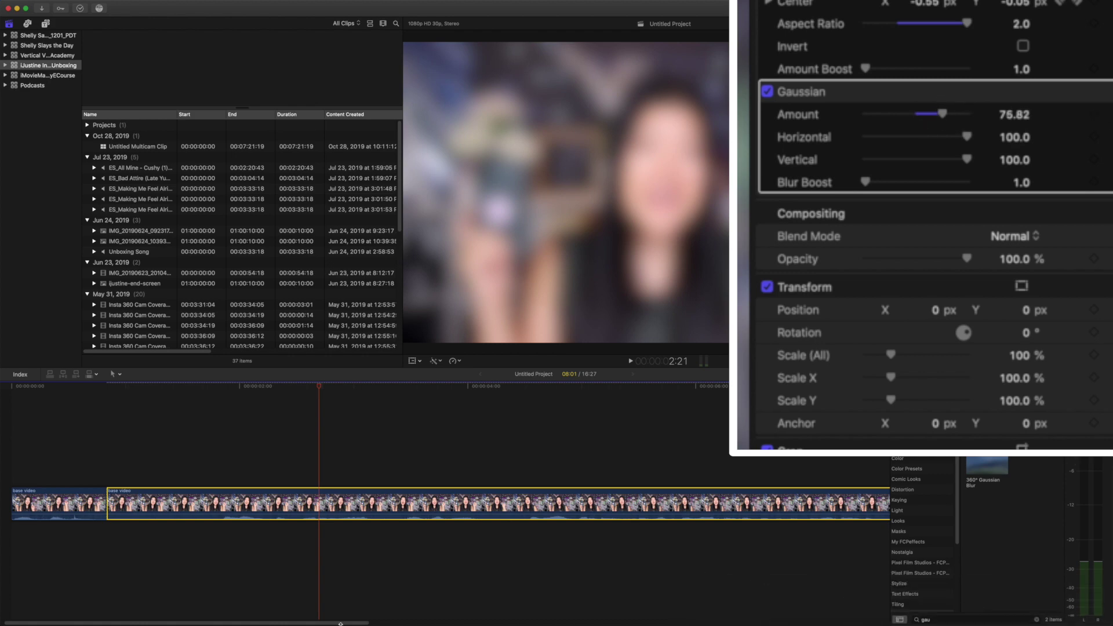
scroll(446, 505, right, 2)
key(super+5)
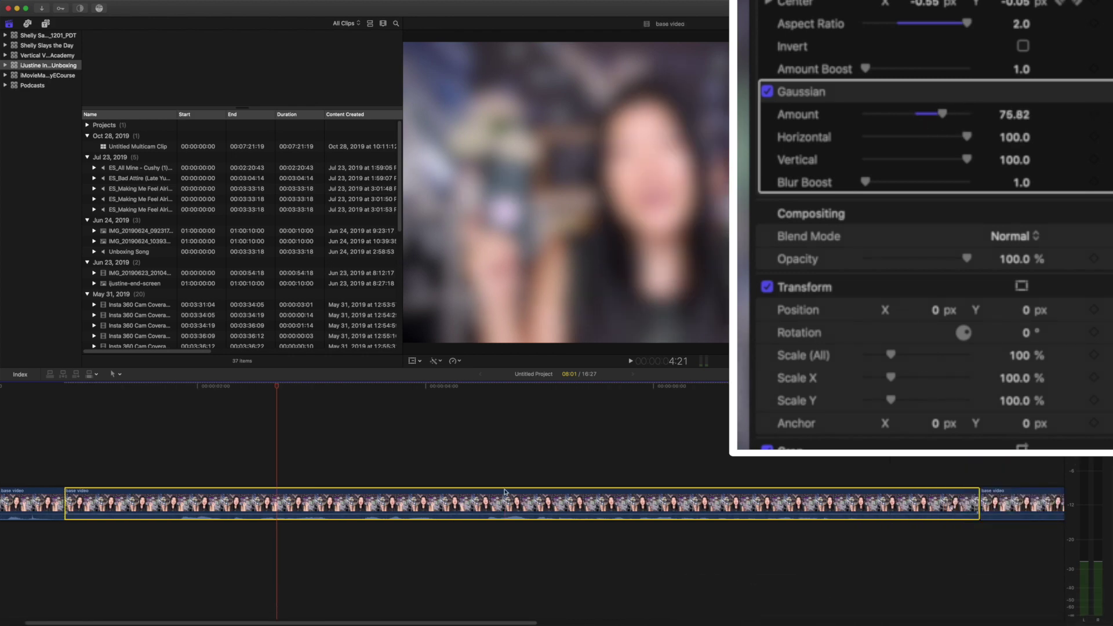
key(shift+z)
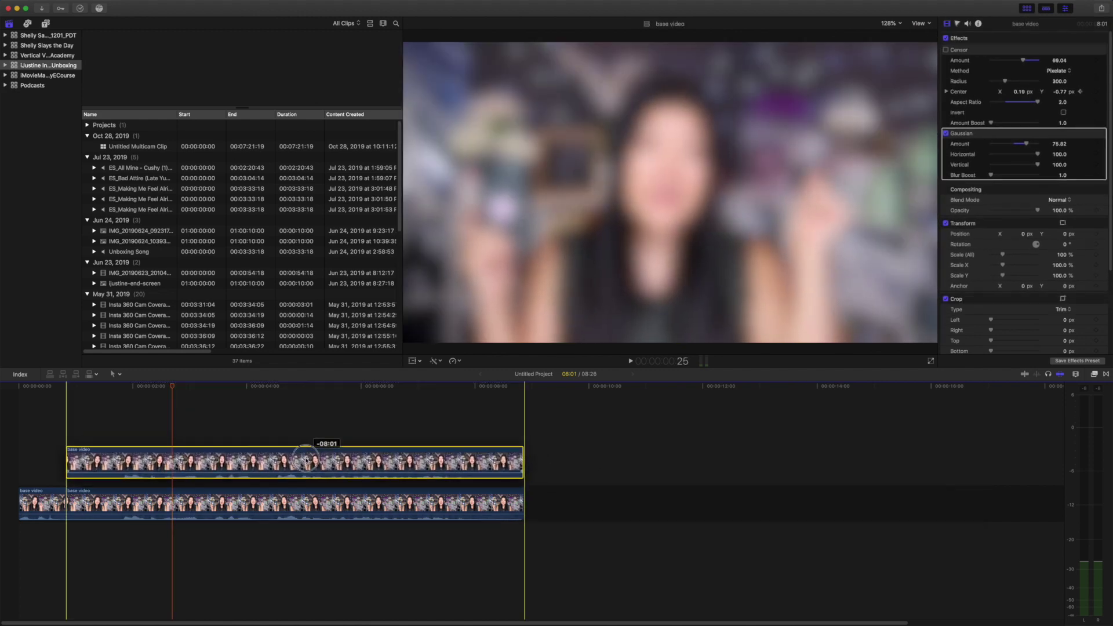
- Move the copied clip onto a connected lane above the original, overlapping it
key(Delete)
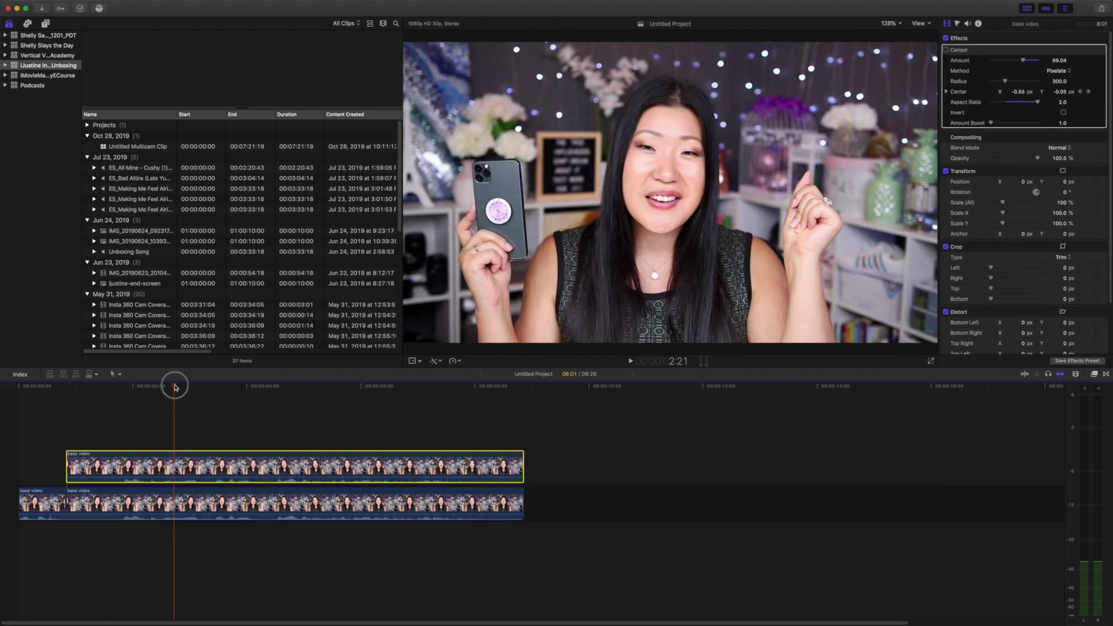
drag(175, 387, 112, 387)
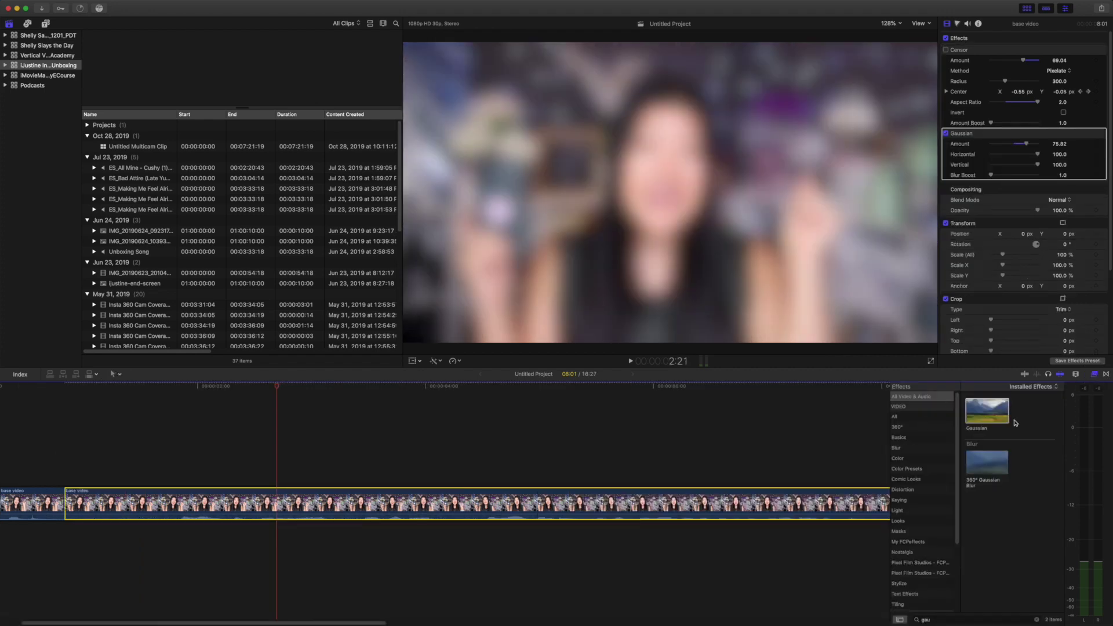
key(super+5)
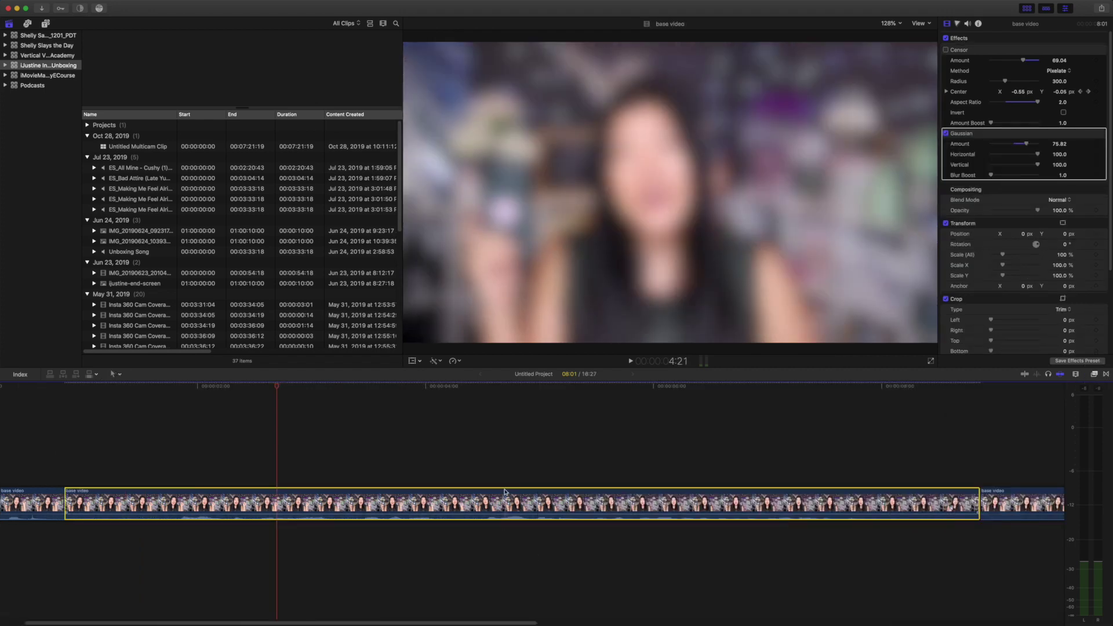
key(super+minus)
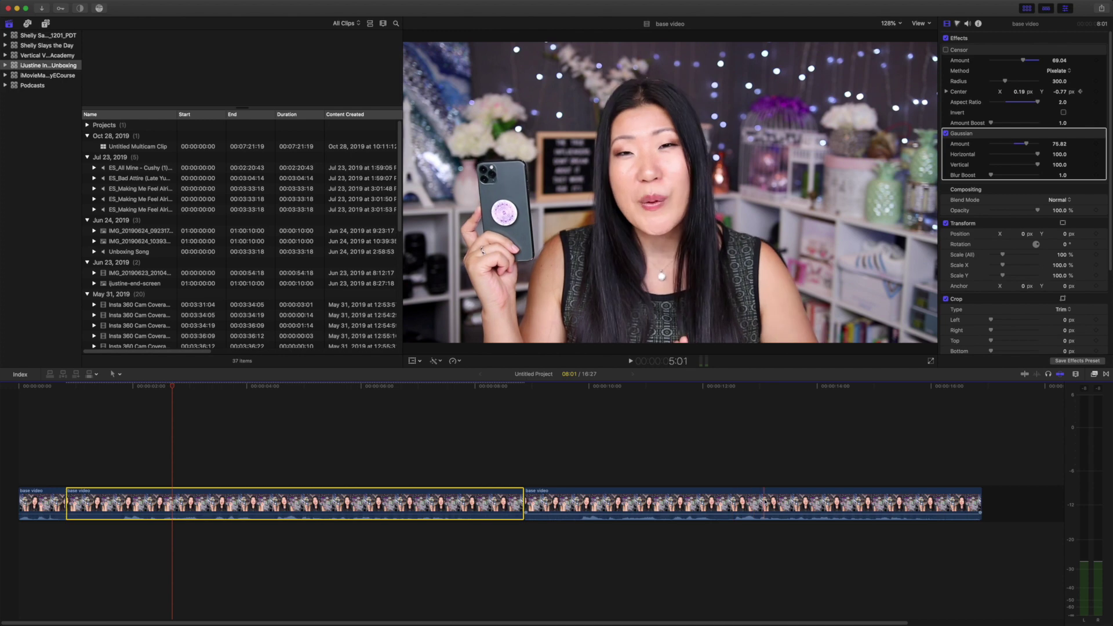
drag(764, 502, 306, 461)
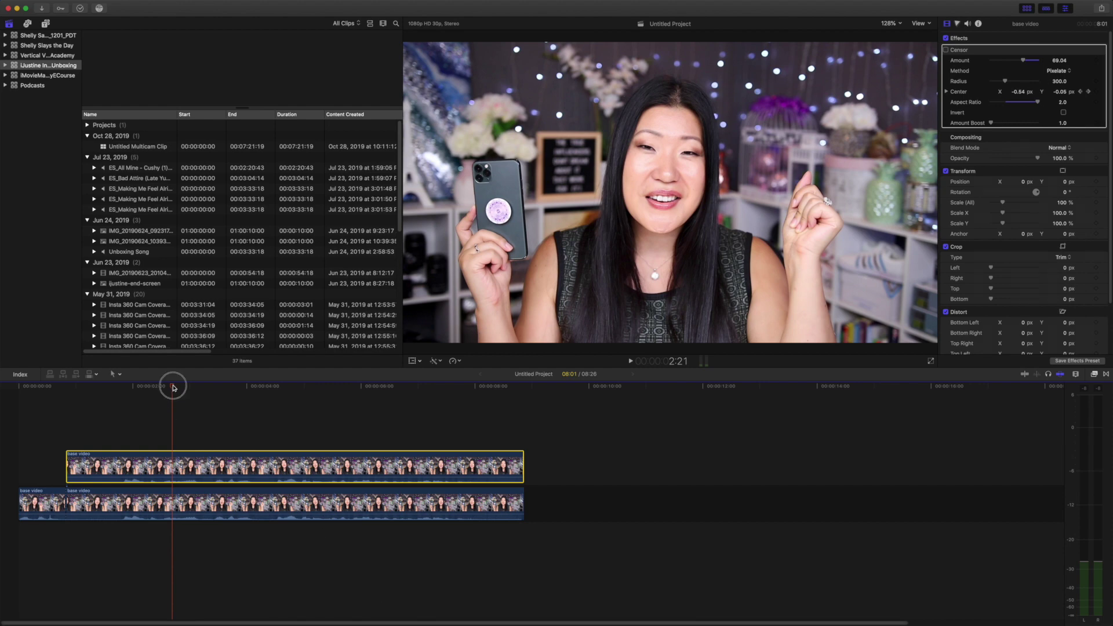
drag(173, 387, 73, 389)
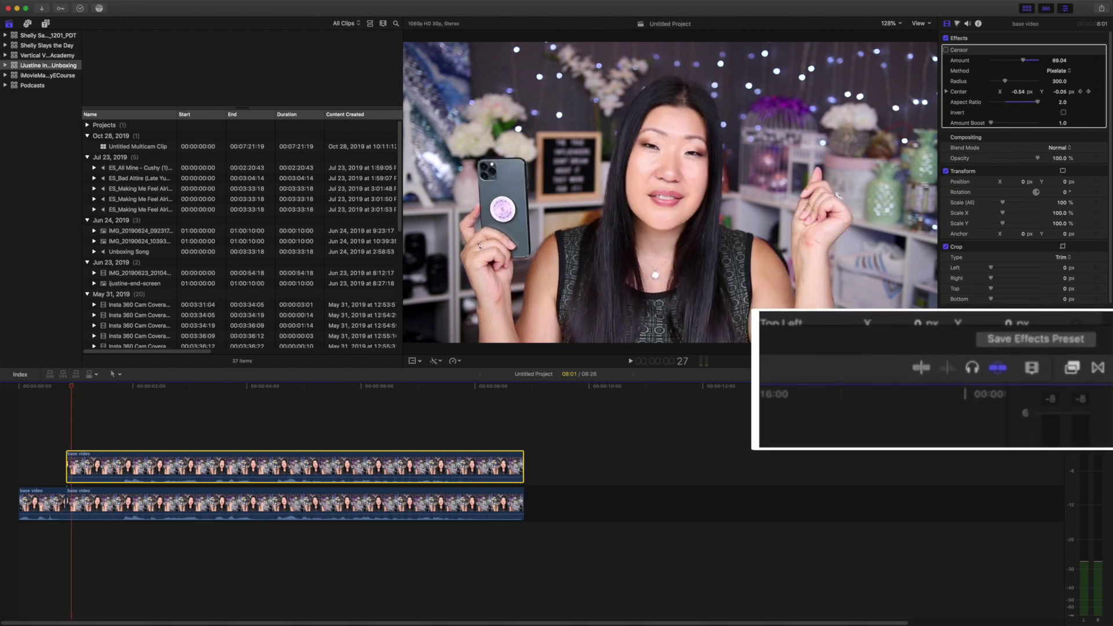
- Search the effects for 'mask' and apply Shape Mask to the upper clip
click(1076, 371)
click(962, 619)
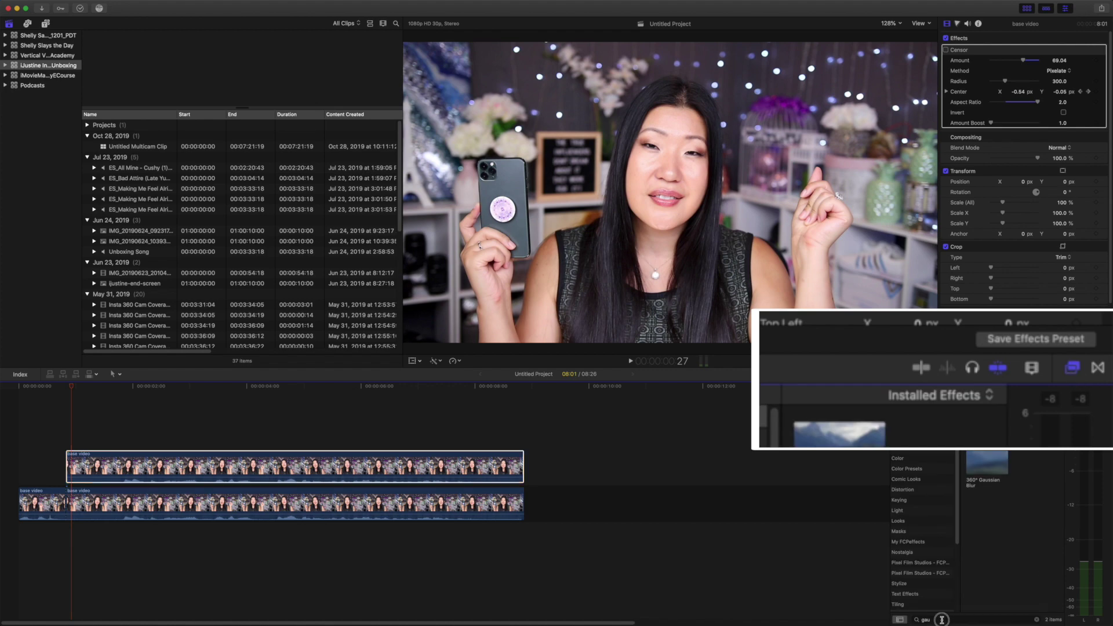
key(BackSpace)
key(BackSpace)
key(BackSpace)
text(mask)
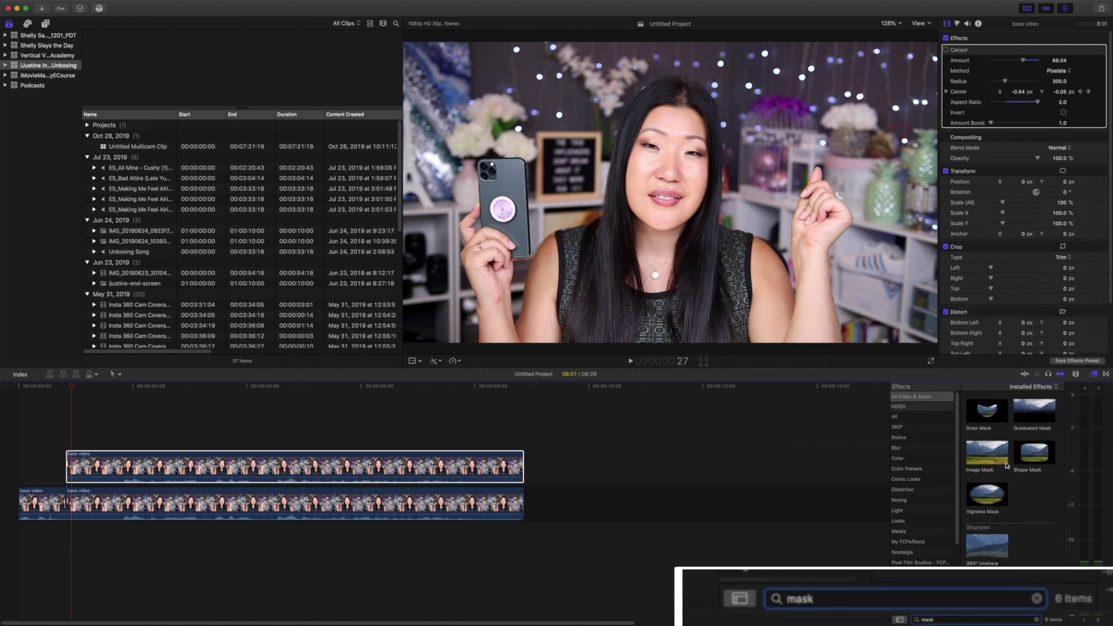
drag(1039, 474, 130, 469)
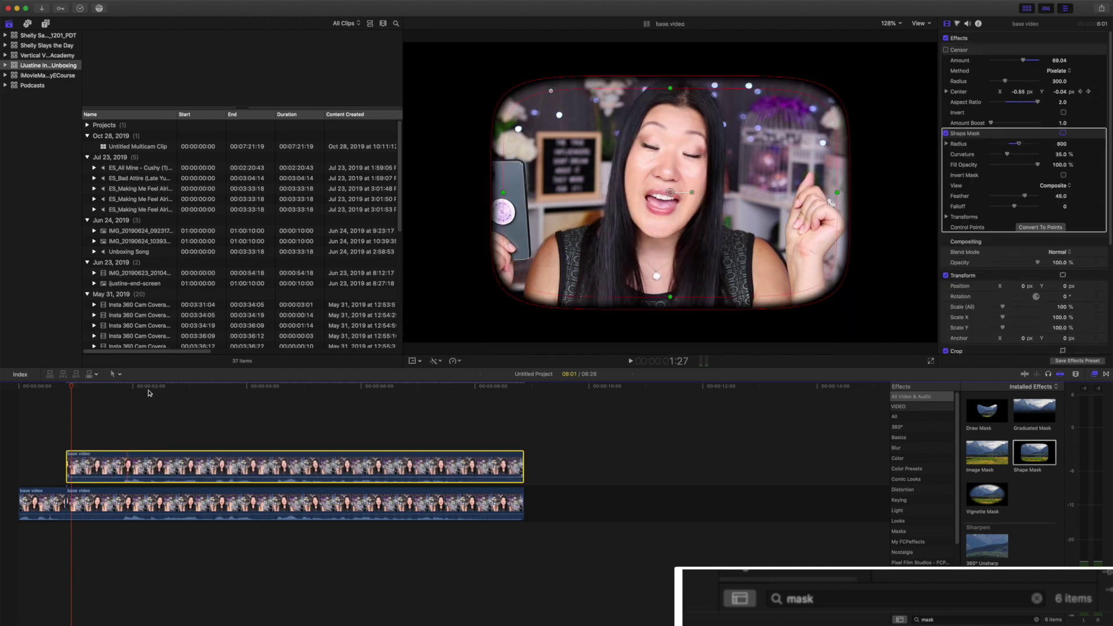
- Shrink the shape mask tightly around the phone and enable Invert Mask
drag(681, 201, 503, 208)
drag(668, 209, 539, 207)
drag(503, 314, 505, 274)
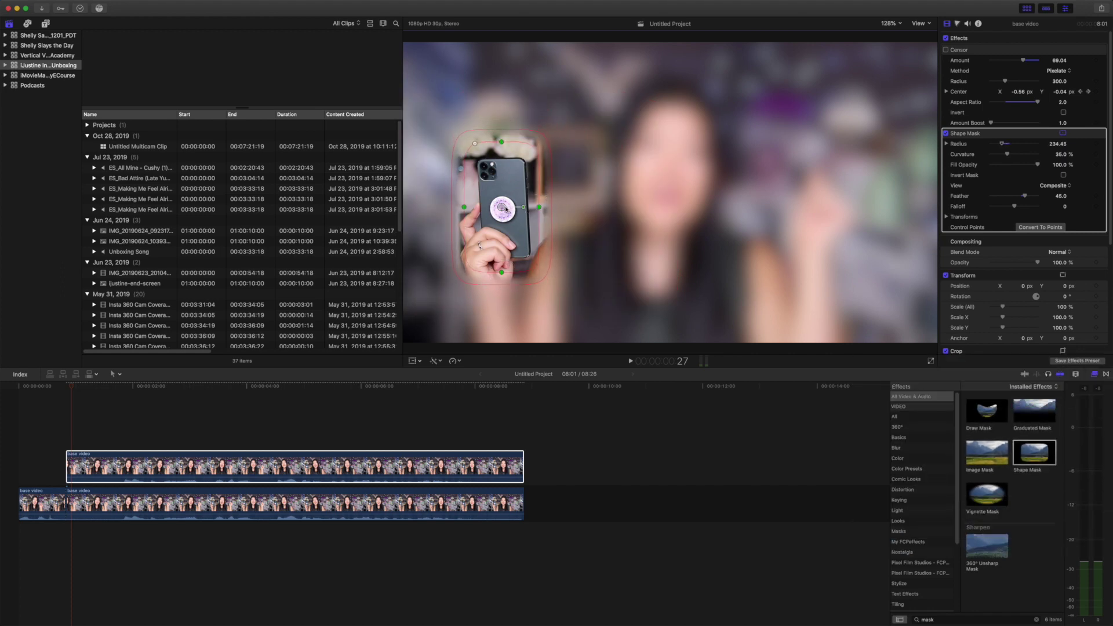
drag(503, 207, 506, 213)
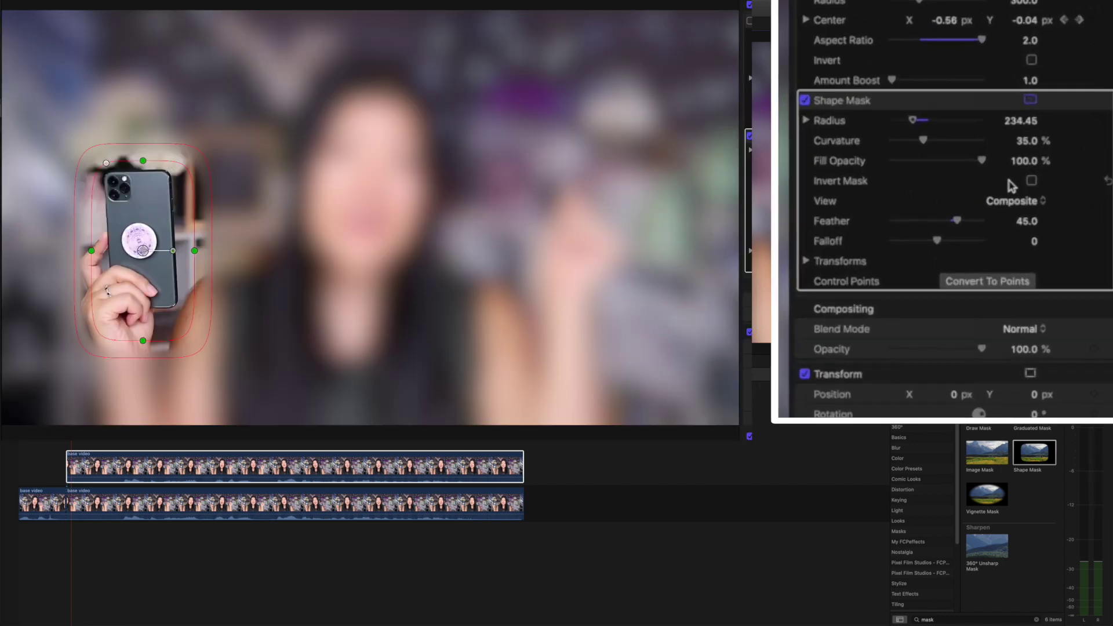
click(1063, 175)
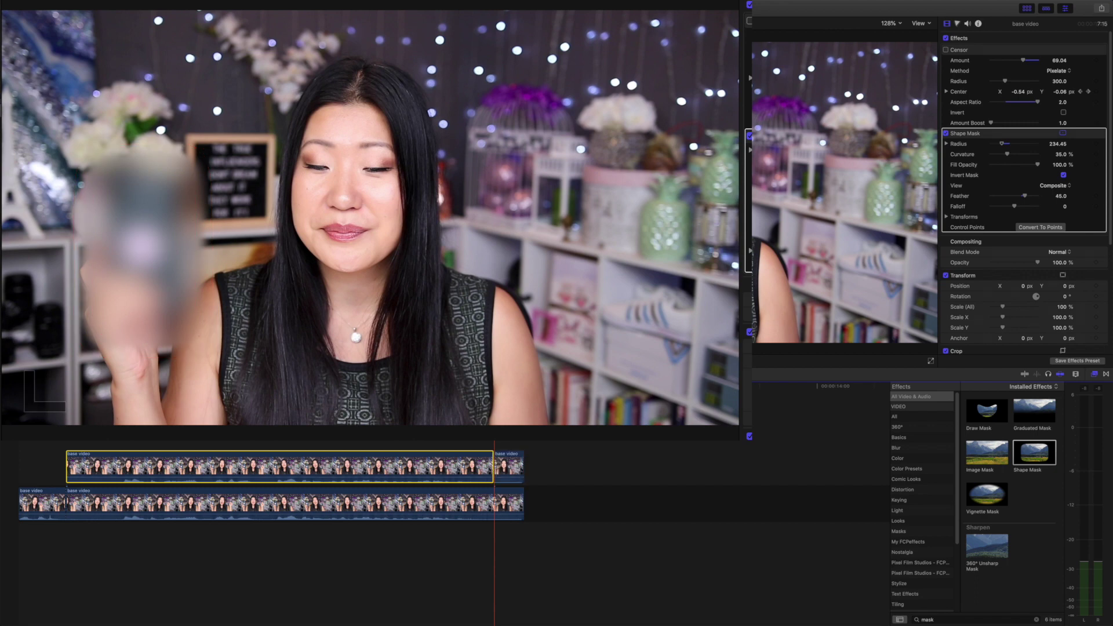
- On the upper clip's end piece, keyframe the mask Position at X -380.3, Y -241.9 px
click(502, 458)
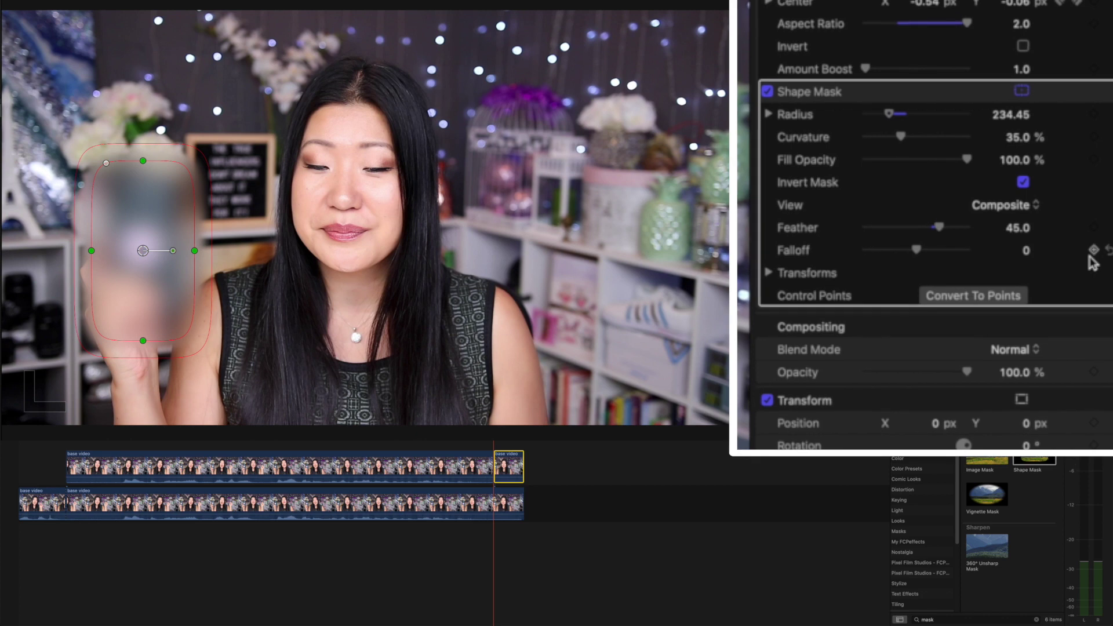
click(768, 273)
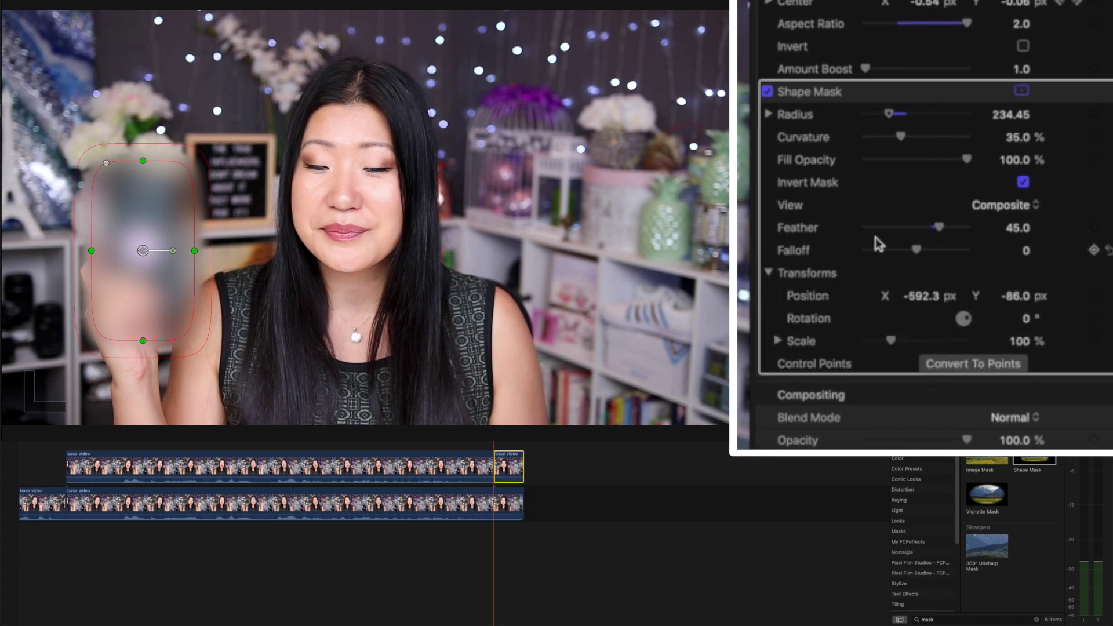
scroll(875, 241, down, 3)
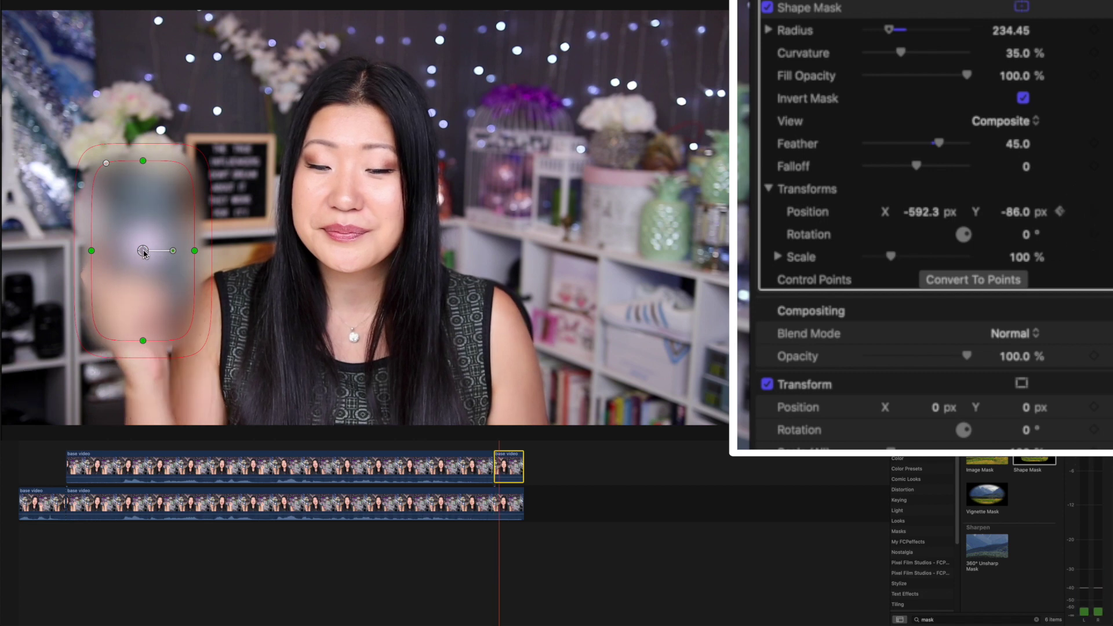
drag(144, 250, 228, 321)
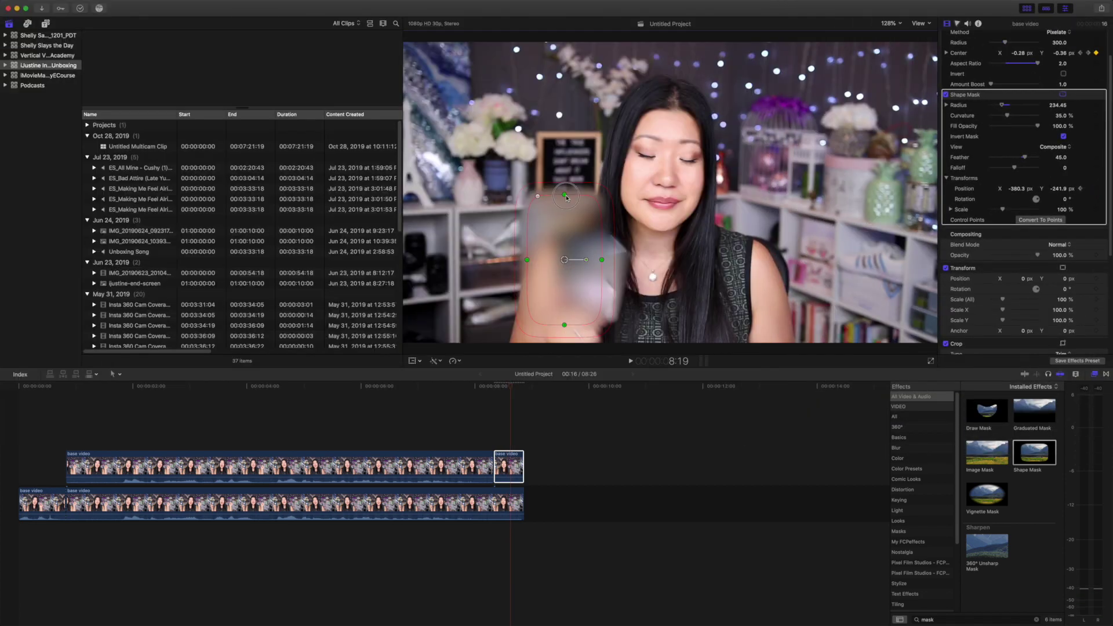
- Shrink the mask, move it down-right onto the phone, and play back from the start
drag(567, 198, 565, 212)
drag(564, 259, 662, 328)
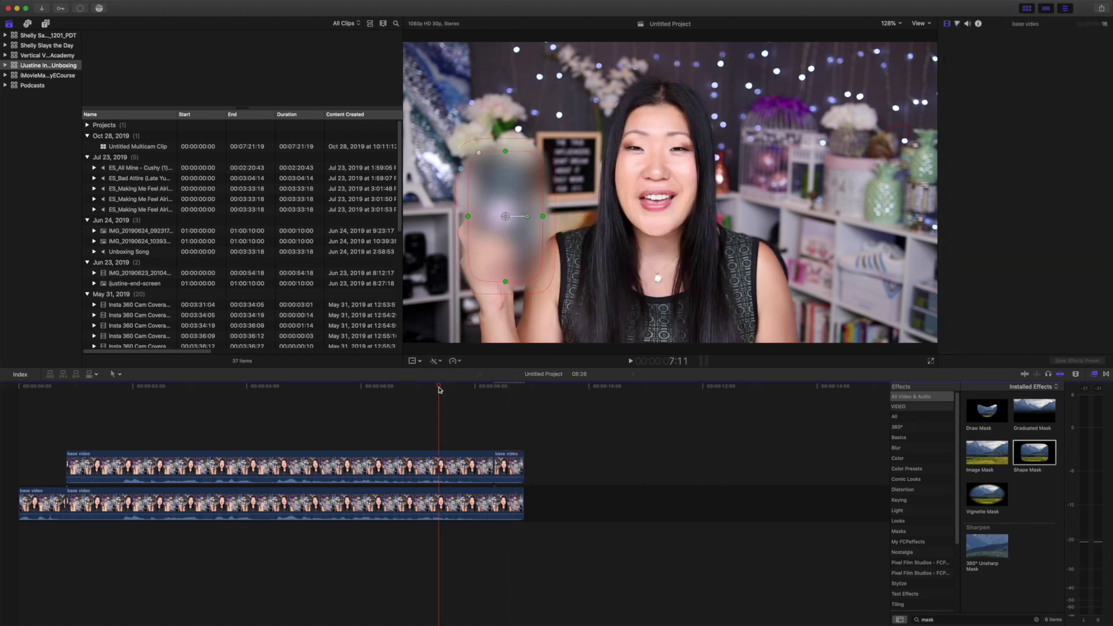
drag(441, 386, 380, 392)
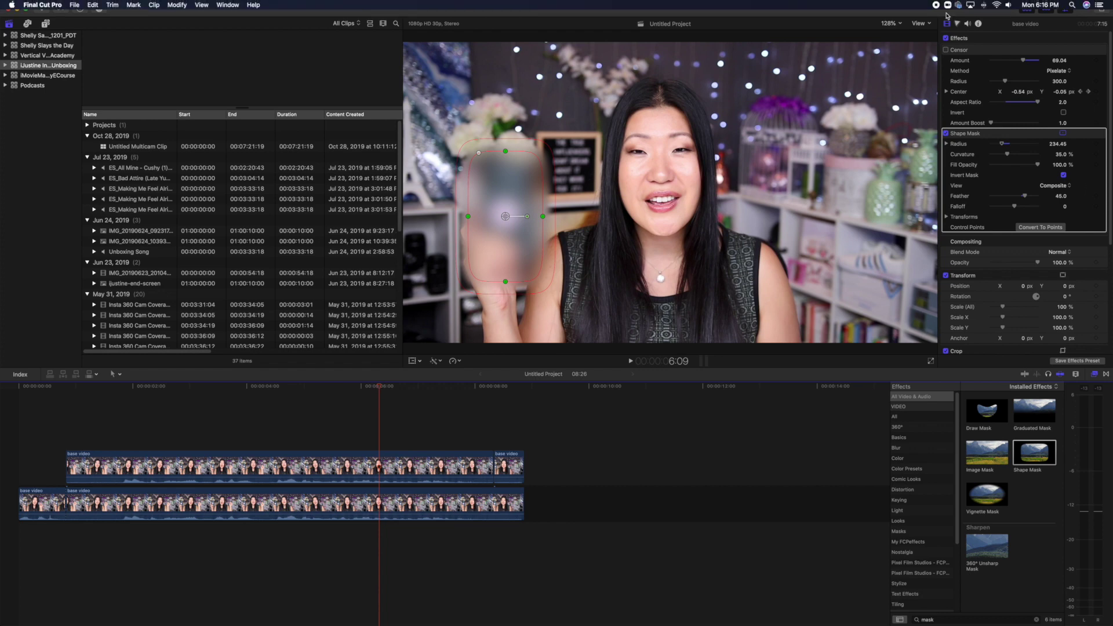
drag(378, 392, 56, 393)
key(space)
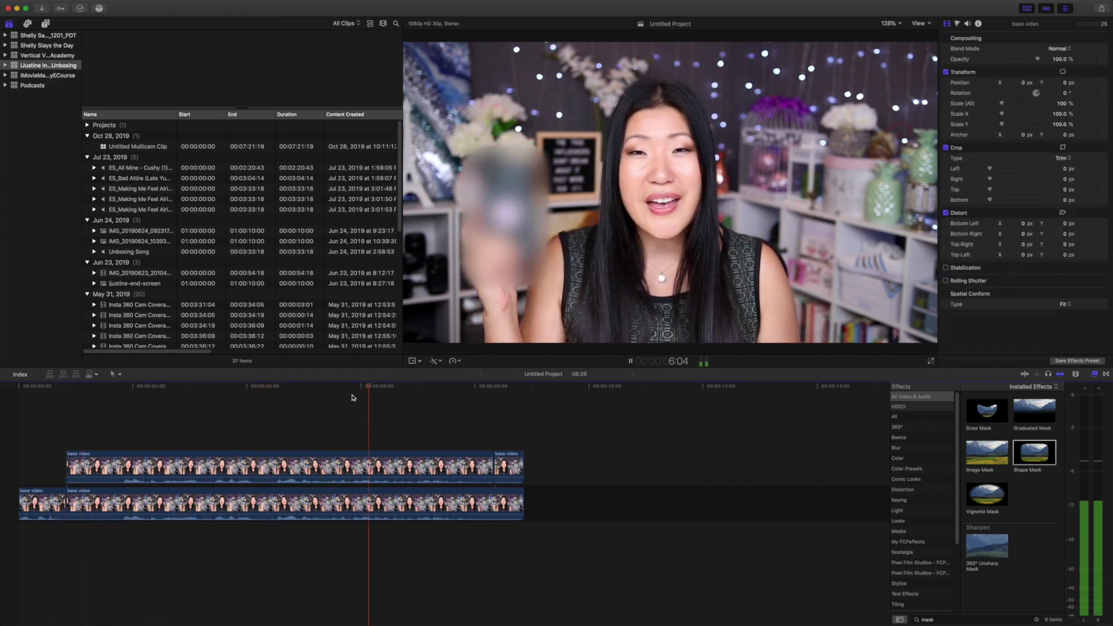
key(space)
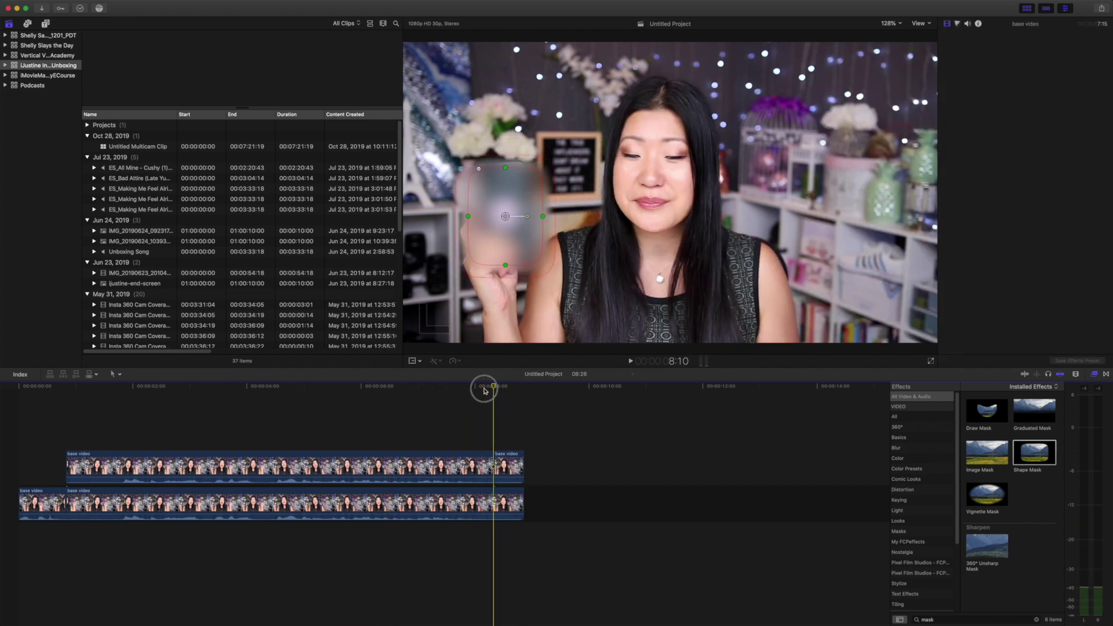
- From 8:10, enlarge the mask and keyframe its position frame by frame over the lowering phone
click(493, 387)
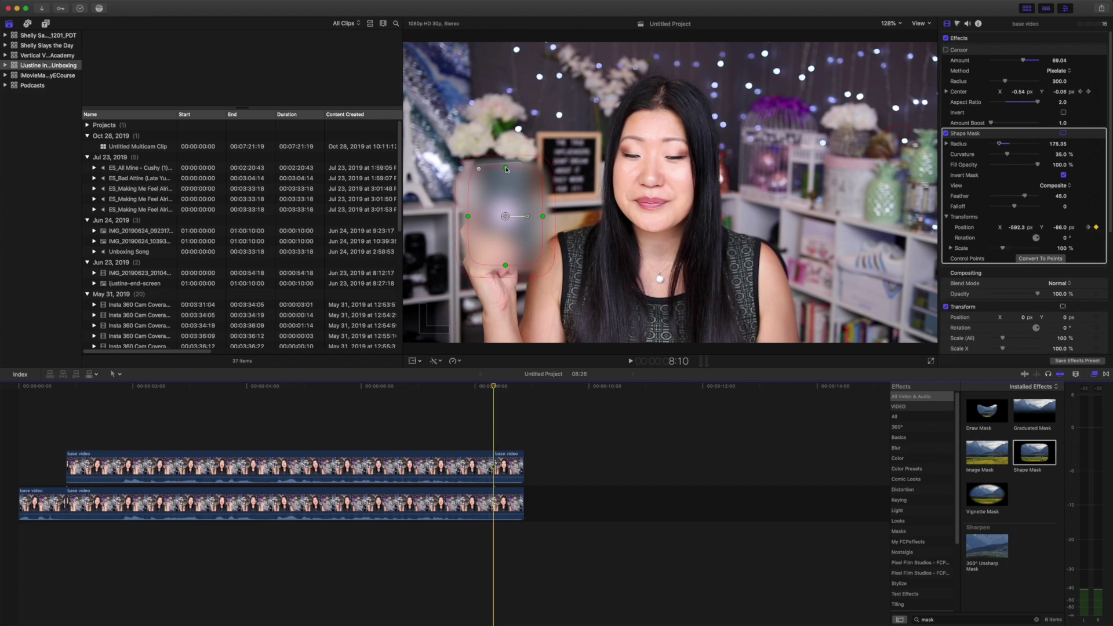
click(517, 306)
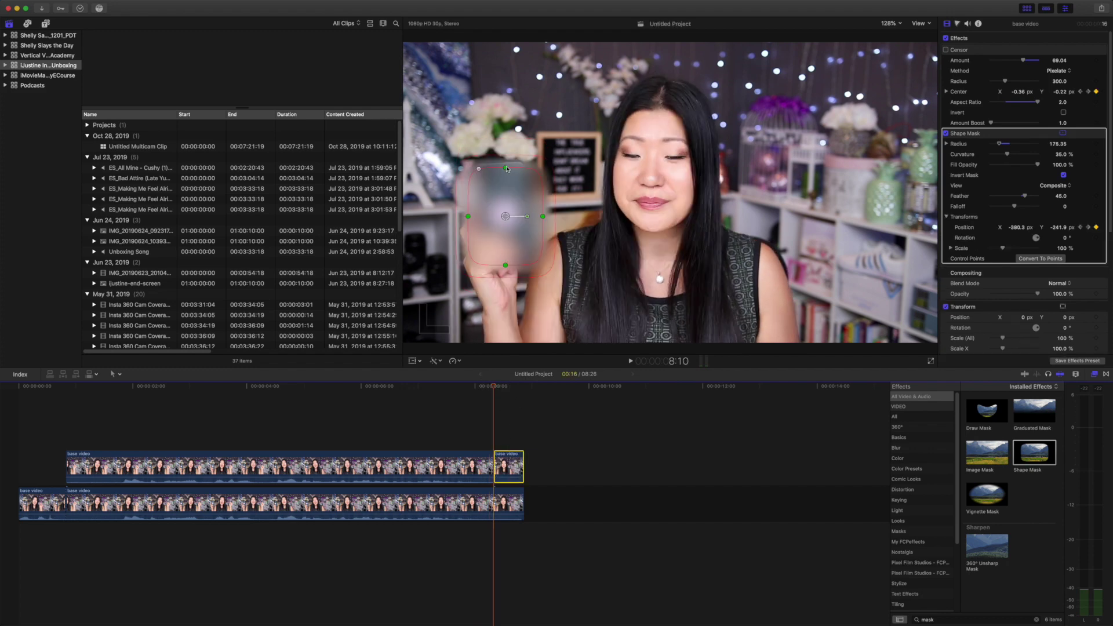
mouse_move(507, 168)
mouse_down()
mouse_move(518, 177)
mouse_move(511, 159)
mouse_up()
key(Right)
key(Right)
key(Right)
drag(510, 219, 517, 219)
key(Right)
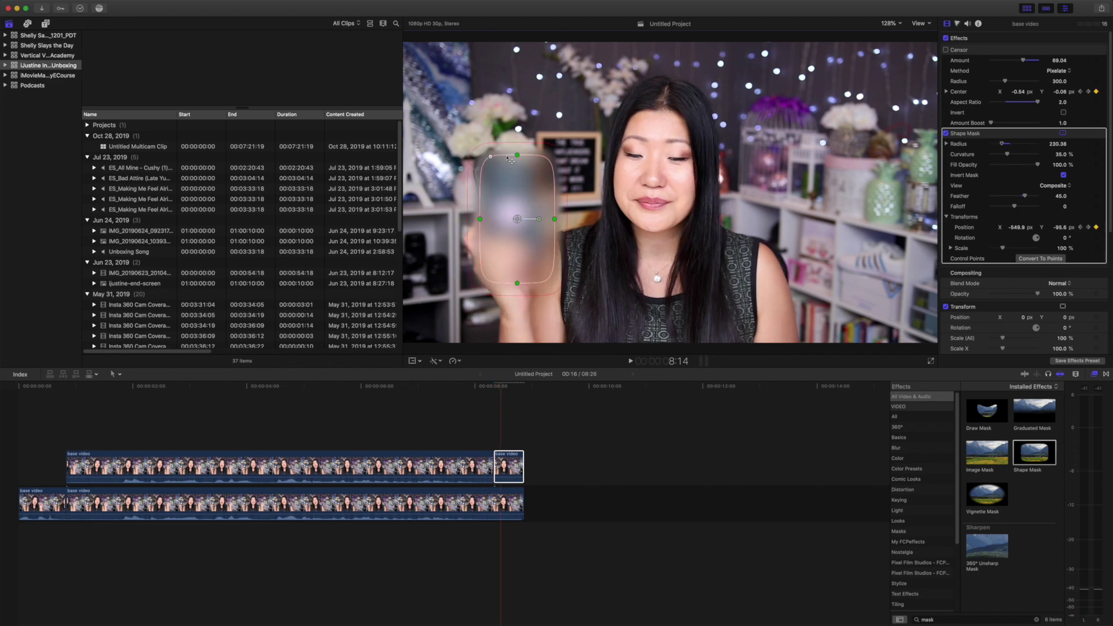
key(Right)
drag(507, 199, 524, 213)
key(Right)
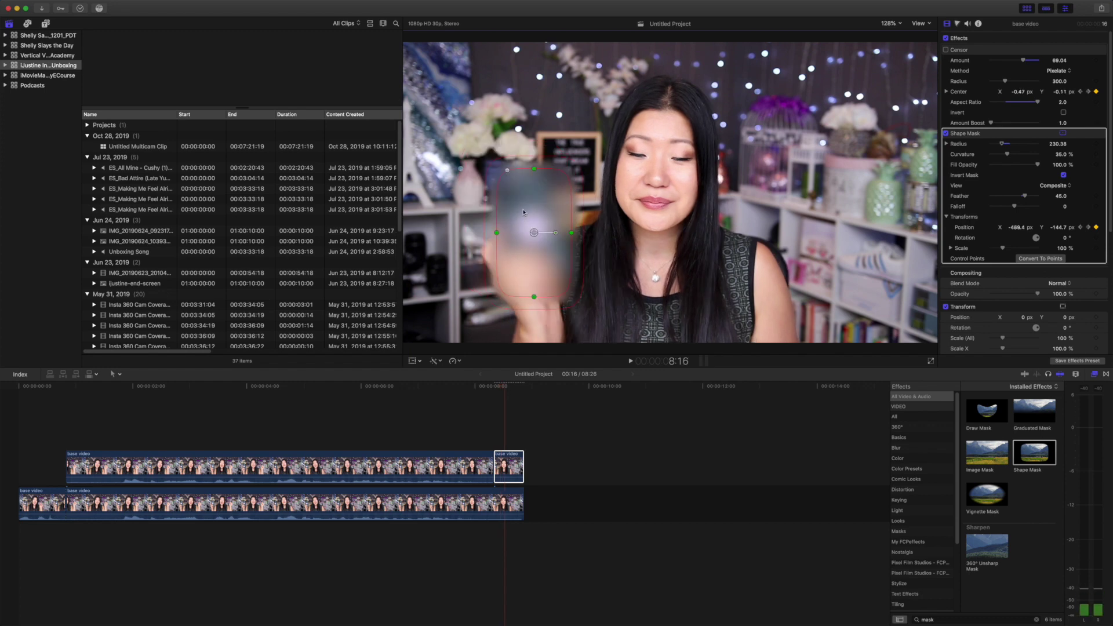
mouse_move(467, 386)
mouse_down()
mouse_move(524, 386)
mouse_move(478, 388)
mouse_up()
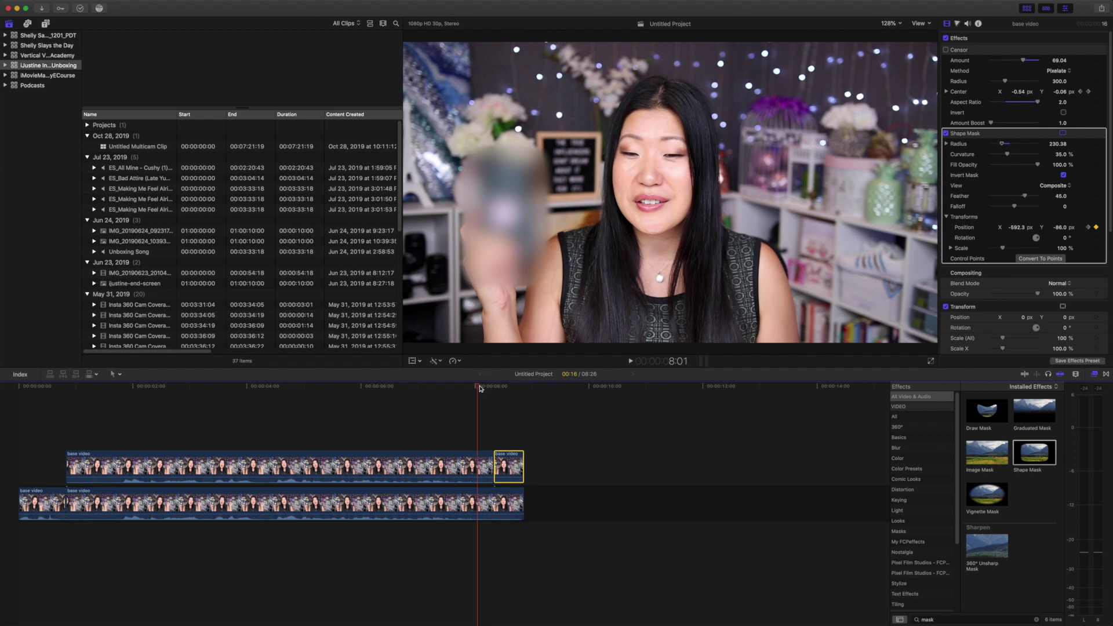
key(space)
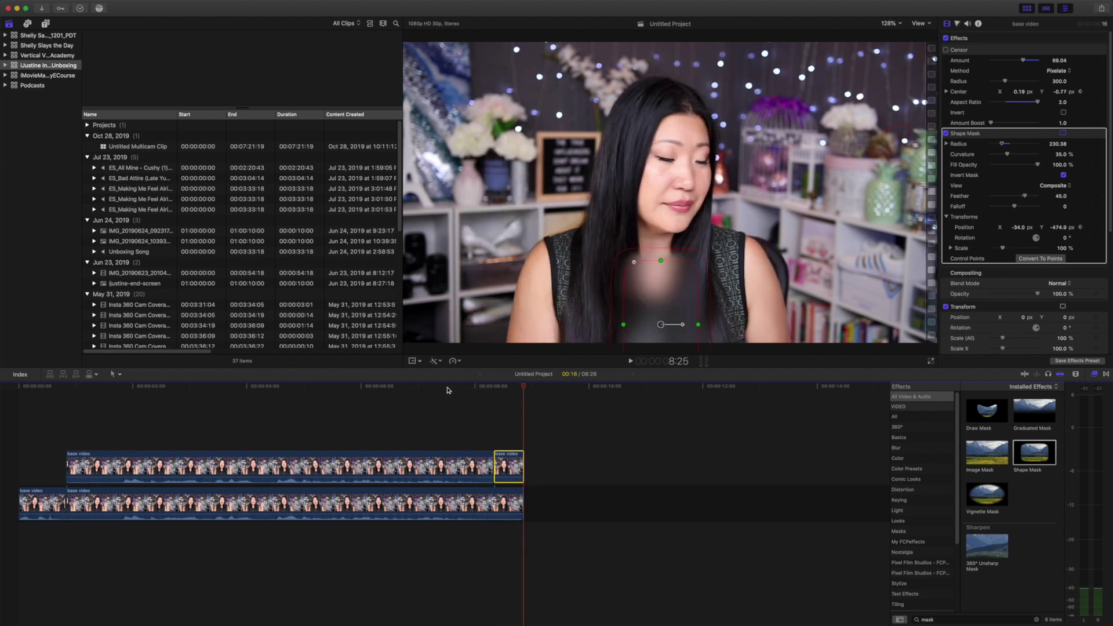